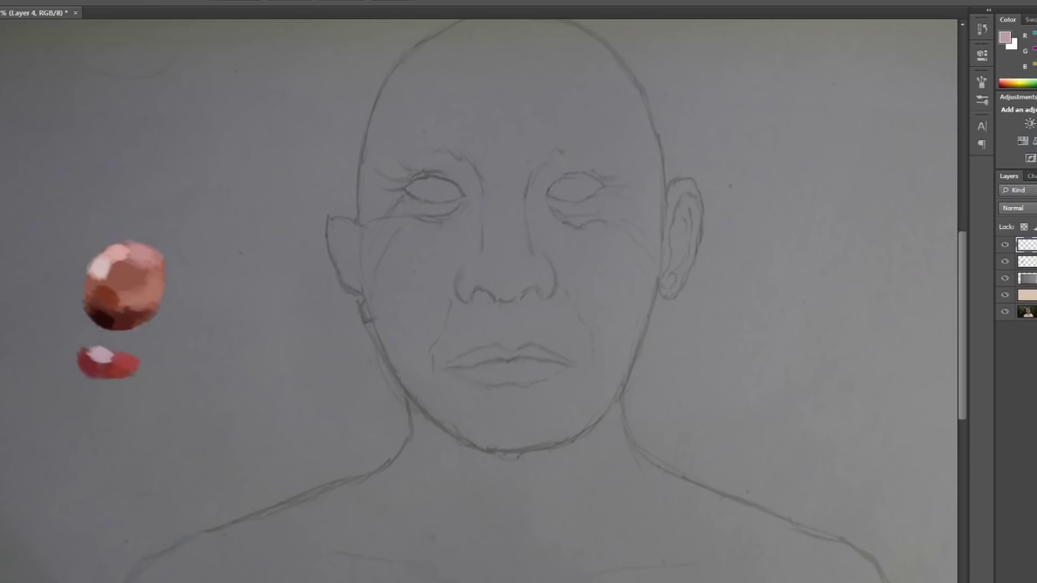
Sample the reddish-brown mid-tone from the skin swatch, adjust the brush, and paint a first patch on the left shoulder
scroll(135, 212, down, 2)
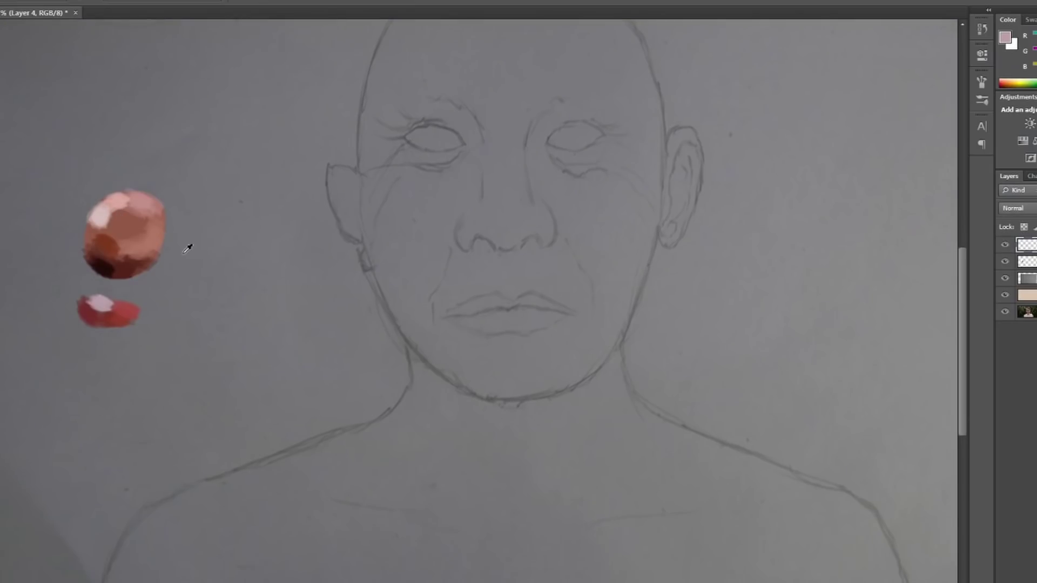
alt+click(128, 222)
scroll(224, 377, down, 2)
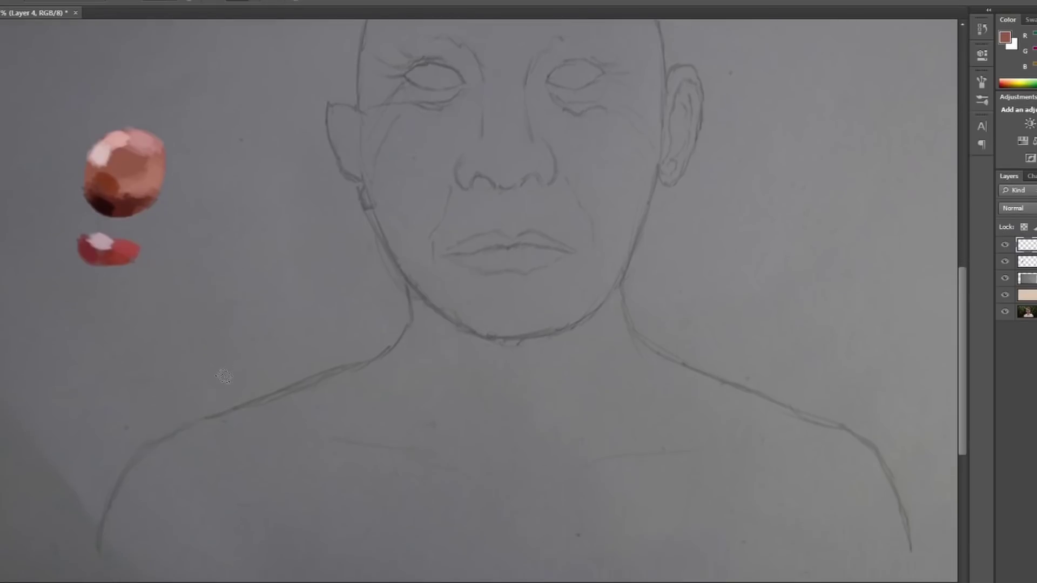
scroll(225, 377, down, 2)
click(1, 1)
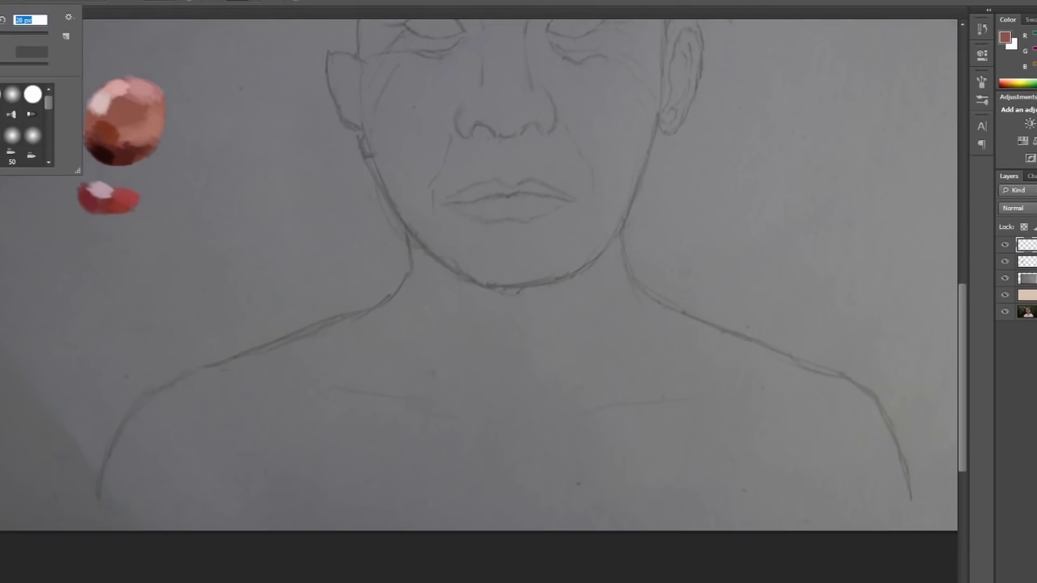
click(204, 241)
click(174, 1)
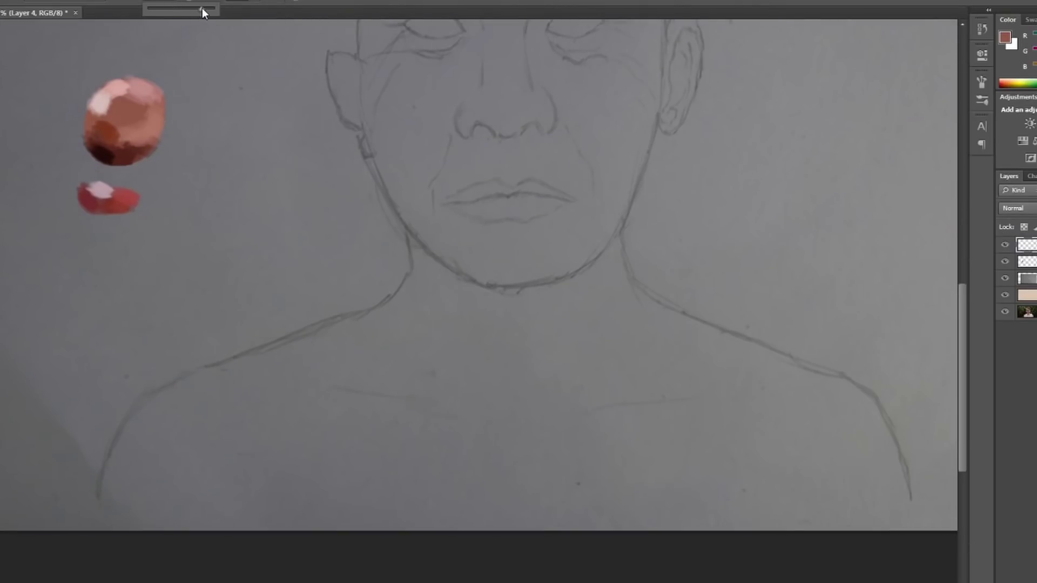
click(423, 54)
mouse_move(163, 438)
mouse_down()
mouse_move(218, 393)
mouse_move(156, 426)
mouse_move(225, 377)
mouse_move(141, 409)
mouse_up()
Raise the brush opacity to maximum and block in the base skin tone along the left shoulder and upper arm
click(169, 1)
drag(169, 2, 190, 15)
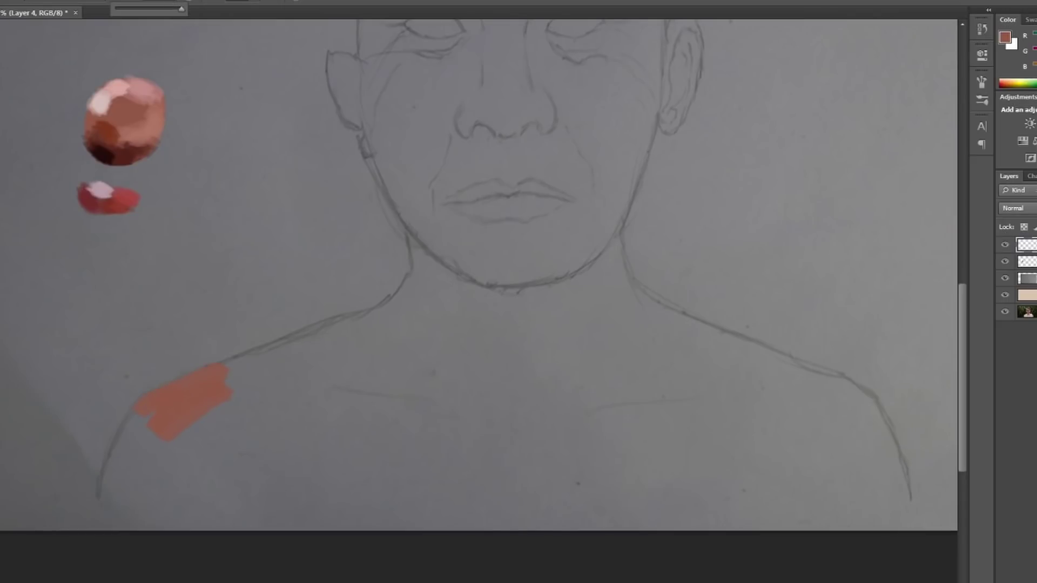
click(1, 2)
click(2, 31)
click(244, 509)
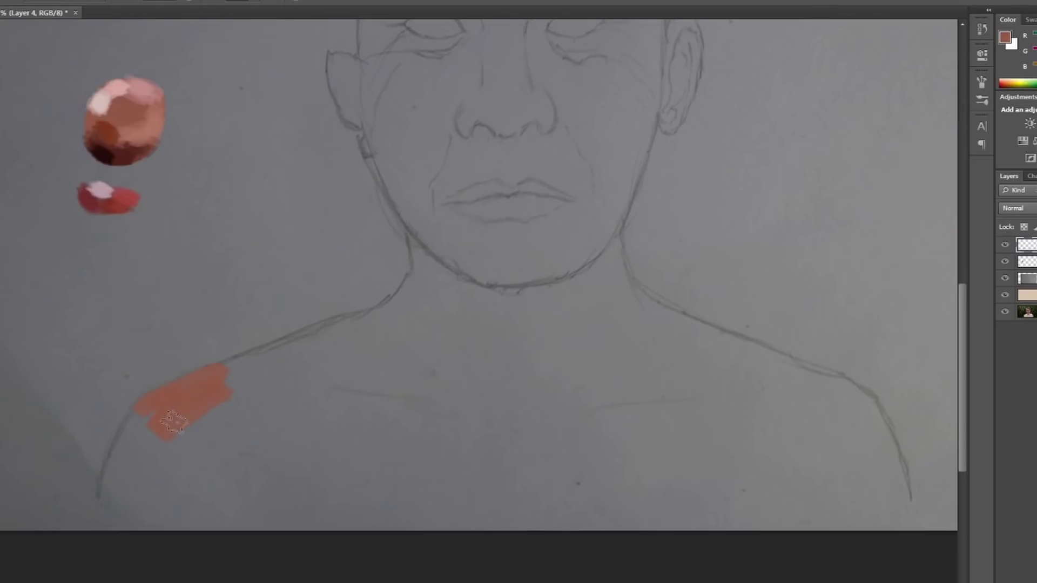
mouse_move(171, 422)
mouse_down()
mouse_move(143, 443)
mouse_move(120, 486)
mouse_move(127, 440)
mouse_move(116, 490)
mouse_move(135, 430)
mouse_move(160, 401)
mouse_move(378, 320)
mouse_move(339, 328)
mouse_up()
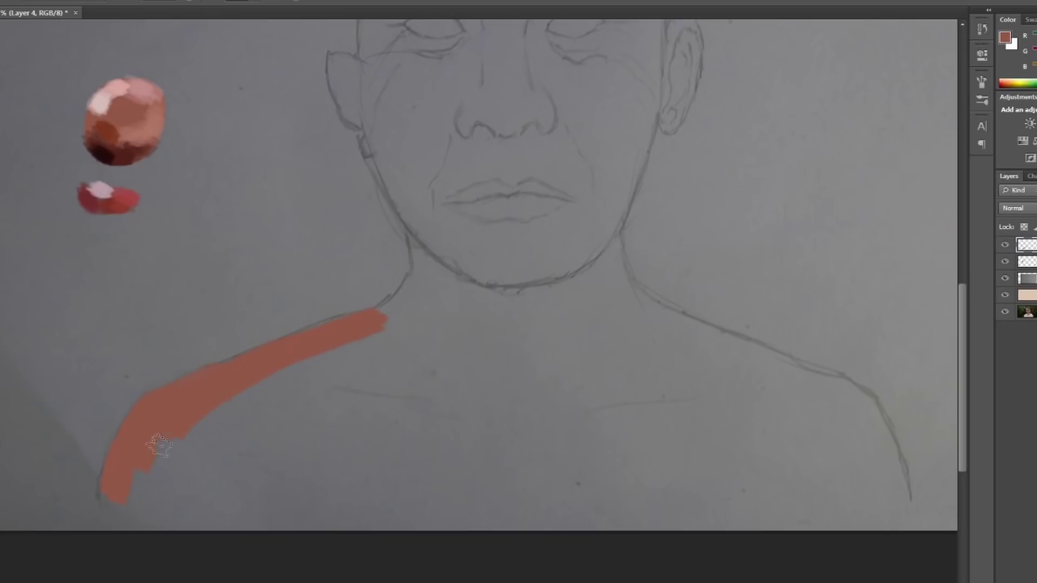
drag(143, 440, 281, 386)
Block in the base skin tone along the right shoulder and upper arm, following the sketch outline
mouse_move(859, 398)
mouse_down()
mouse_move(689, 328)
mouse_move(613, 284)
mouse_move(755, 381)
mouse_up()
mouse_move(694, 340)
mouse_down()
mouse_move(783, 381)
mouse_move(856, 443)
mouse_up()
mouse_move(895, 494)
mouse_down()
mouse_move(880, 437)
mouse_move(842, 388)
mouse_up()
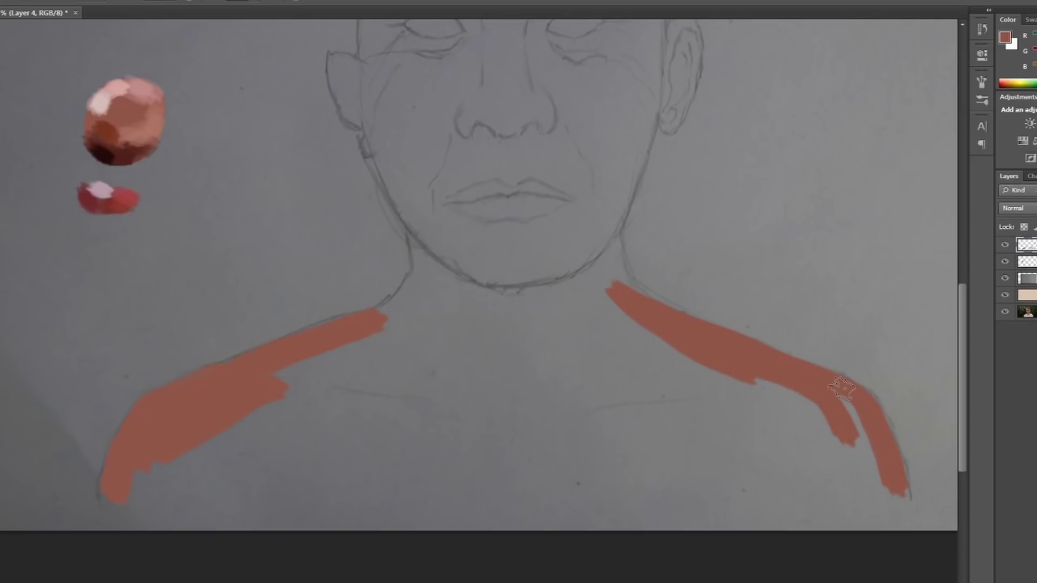
click(1005, 279)
click(1004, 280)
mouse_move(832, 399)
mouse_down()
mouse_move(877, 486)
mouse_move(777, 399)
mouse_move(799, 404)
mouse_move(800, 388)
mouse_move(615, 314)
mouse_move(783, 405)
mouse_move(843, 457)
mouse_move(642, 354)
mouse_up()
Resize the brush and fill the remaining chest and lower neck with the base skin tone
click(1, 1)
double_click(31, 19)
key(Return)
mouse_move(214, 383)
mouse_down()
mouse_move(270, 413)
mouse_move(297, 364)
mouse_move(432, 311)
mouse_move(375, 326)
mouse_move(412, 308)
mouse_move(426, 270)
mouse_move(421, 290)
mouse_move(448, 305)
mouse_move(432, 335)
mouse_move(629, 313)
mouse_move(629, 302)
mouse_move(639, 313)
mouse_move(625, 282)
mouse_move(637, 311)
mouse_move(484, 319)
mouse_move(548, 341)
mouse_move(595, 285)
mouse_move(460, 296)
mouse_move(493, 278)
mouse_move(435, 352)
mouse_move(166, 437)
mouse_move(237, 438)
mouse_move(159, 486)
mouse_move(201, 467)
mouse_move(144, 475)
mouse_move(286, 435)
mouse_up()
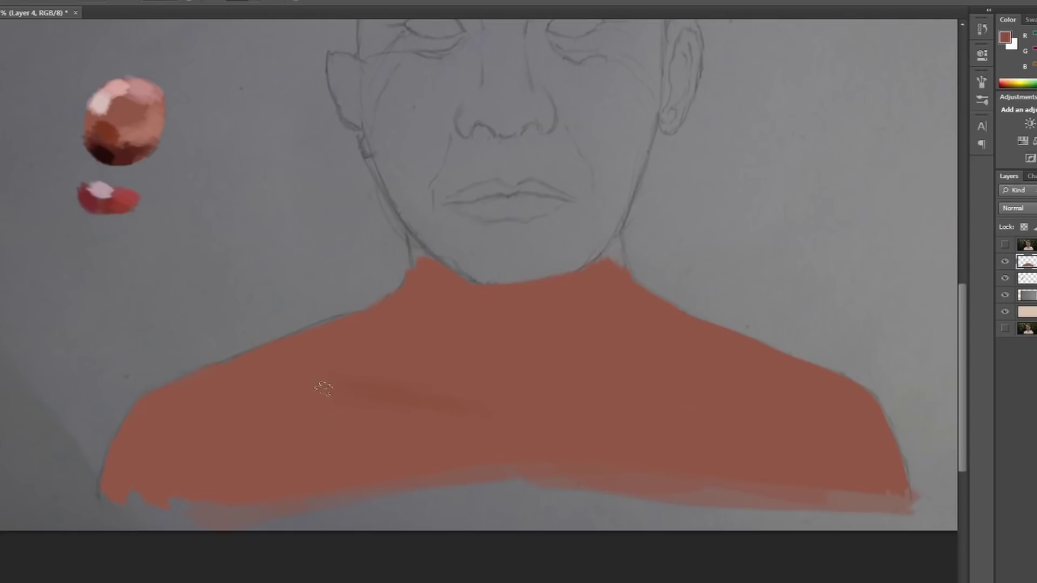
Shade beneath the left collarbone with a darker brown and check it by toggling the layer's visibility
mouse_move(354, 375)
mouse_down()
mouse_move(292, 351)
mouse_move(452, 408)
mouse_move(411, 404)
mouse_up()
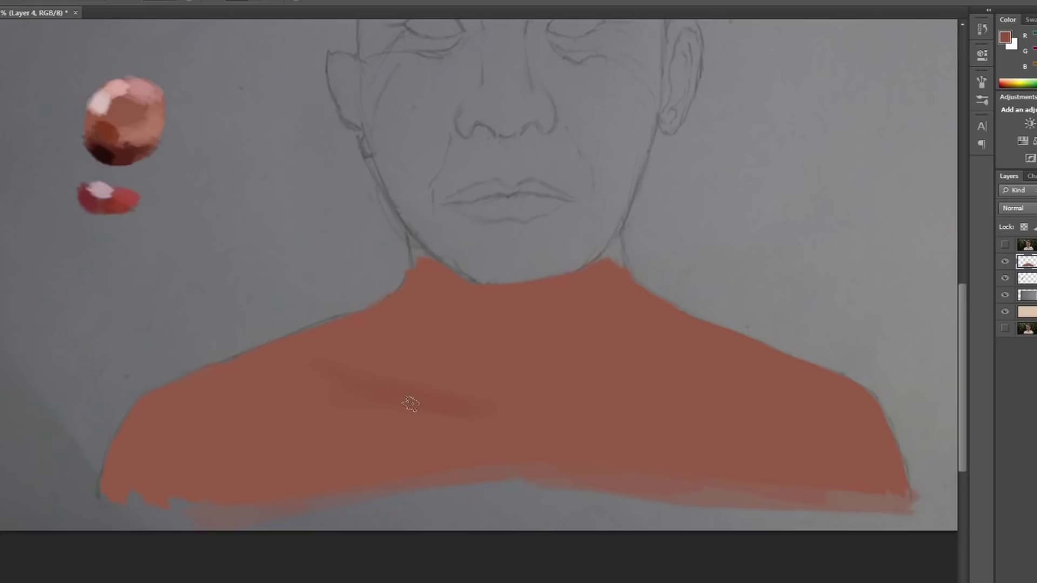
click(1005, 263)
click(1005, 263)
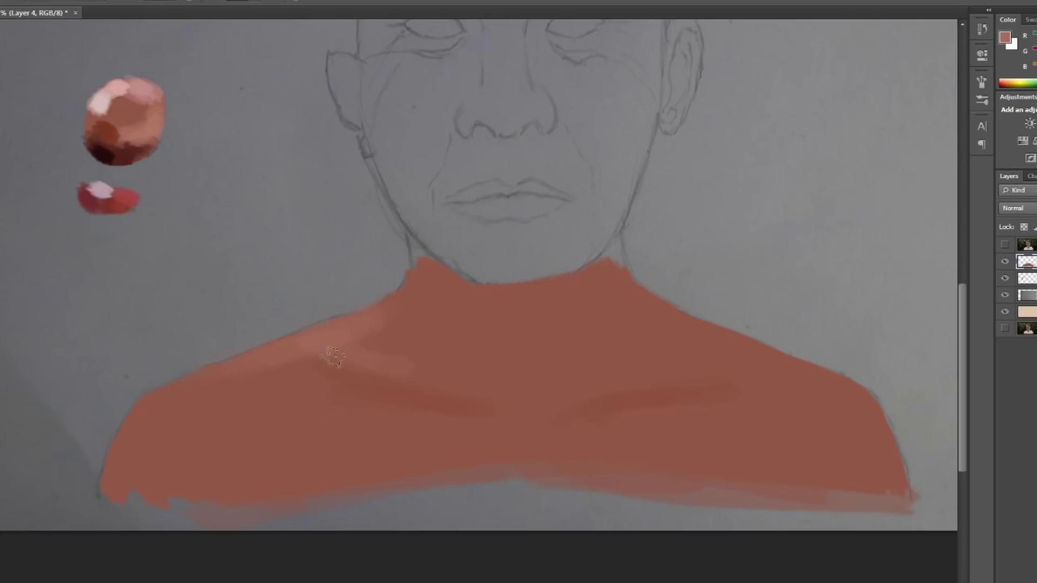
Paint lighter highlights above both collarbones and along the tops of the shoulders
mouse_move(386, 367)
mouse_down()
mouse_move(428, 382)
mouse_move(374, 363)
mouse_move(428, 378)
mouse_up()
mouse_move(354, 325)
mouse_down()
mouse_move(400, 357)
mouse_move(491, 391)
mouse_move(405, 376)
mouse_move(464, 384)
mouse_up()
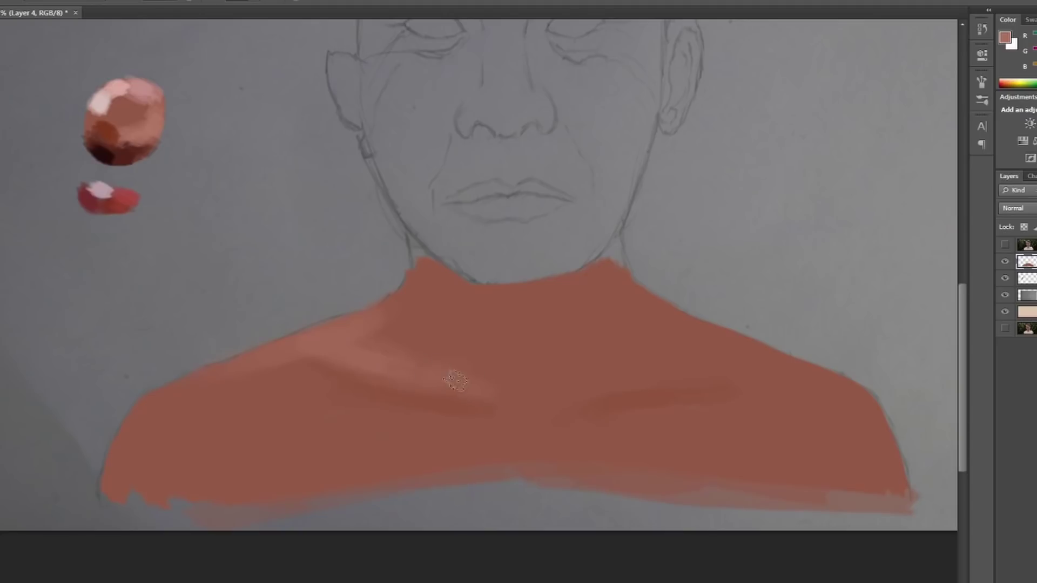
drag(375, 335, 431, 373)
drag(639, 382, 711, 368)
drag(666, 319, 875, 419)
Resize the brush and strengthen the highlight along the outer edge of the right shoulder
click(2, 1)
click(167, 2)
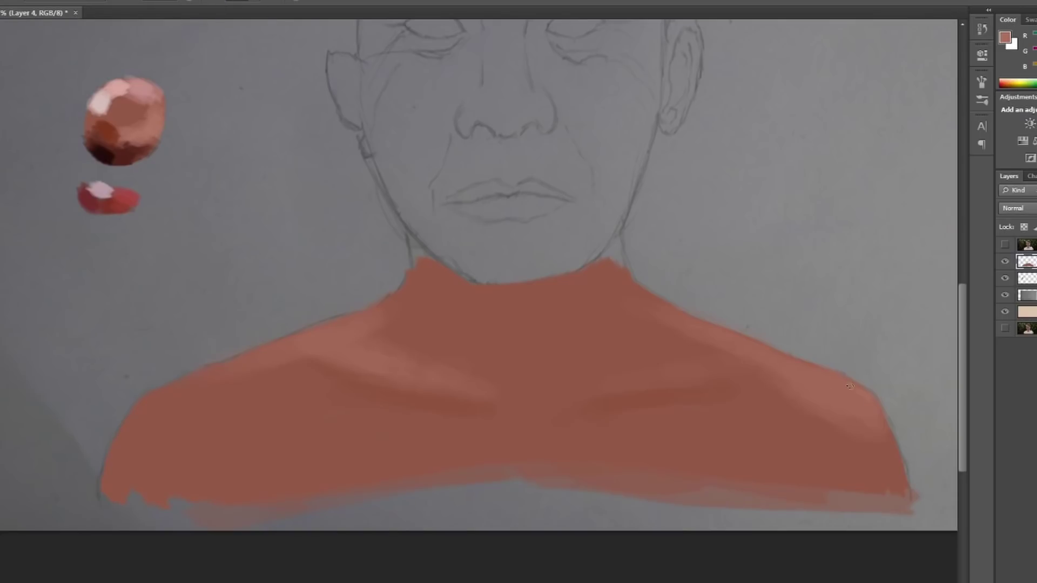
click(2, 1)
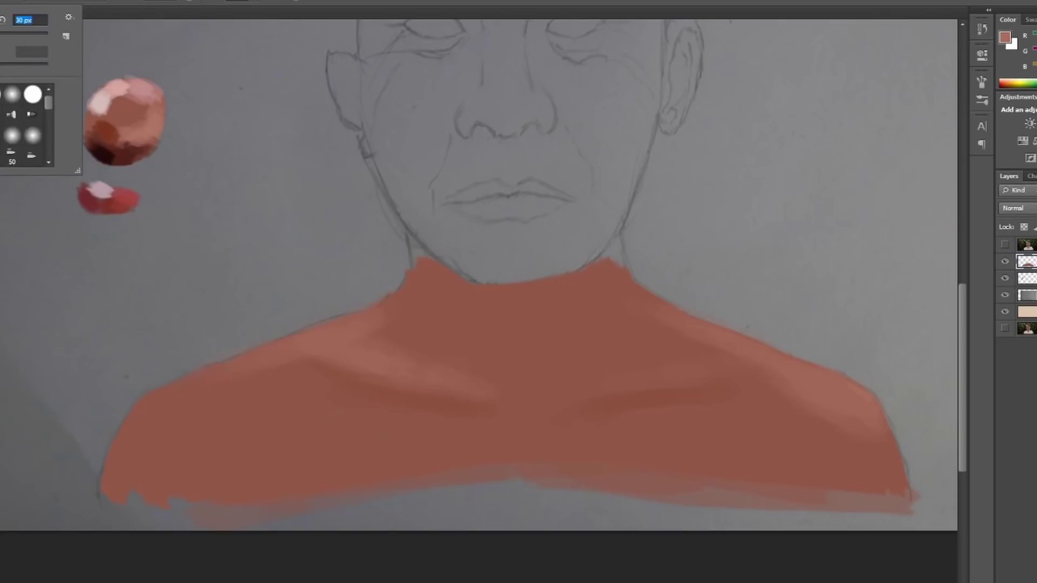
key(Return)
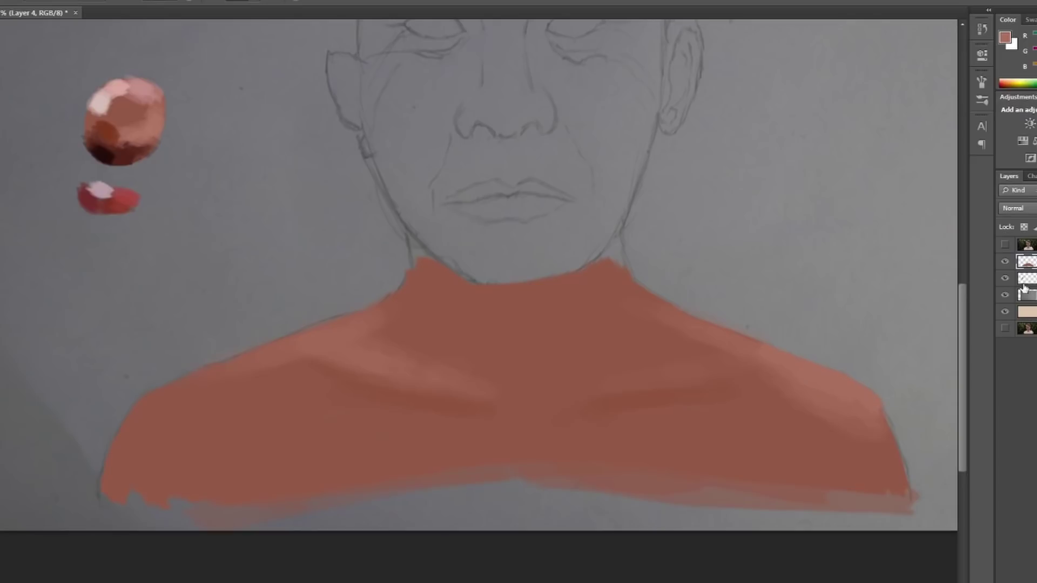
Check the painting with the sketch layer hidden and shown, and extend the right shoulder highlight toward the neck at lower opacity
click(1005, 279)
click(1004, 279)
click(1005, 295)
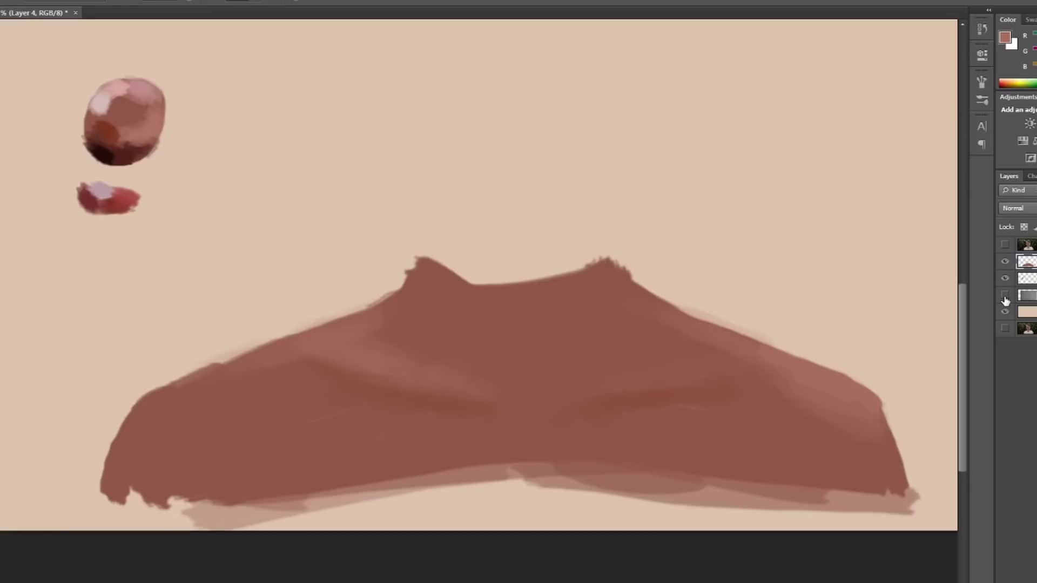
click(1004, 296)
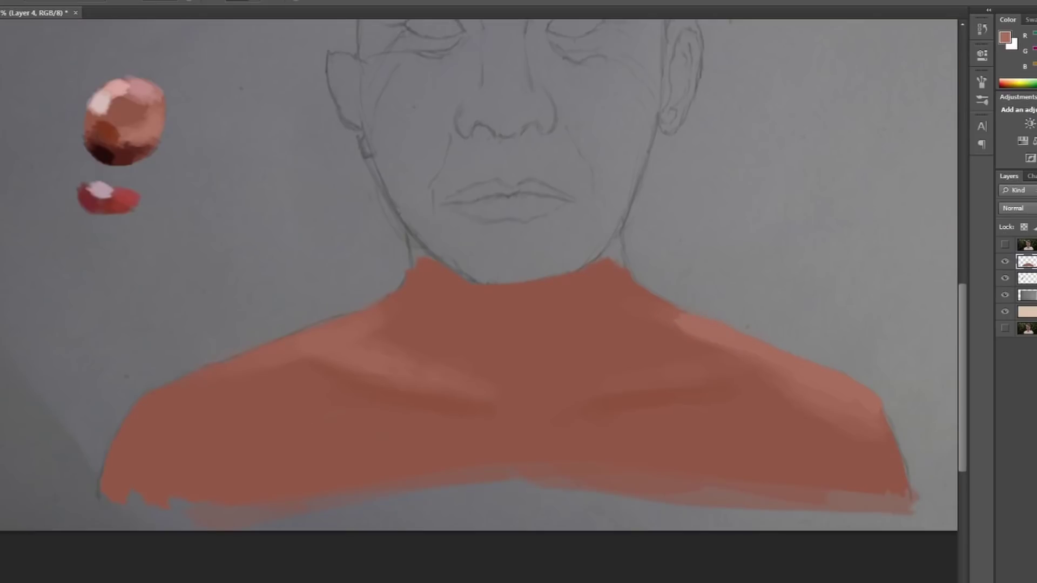
click(173, 1)
click(130, 9)
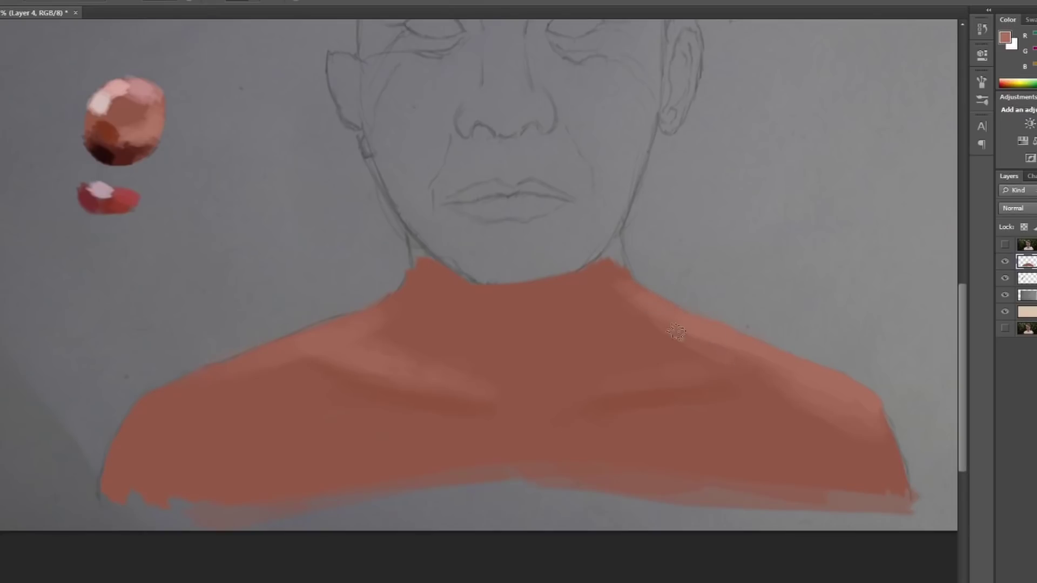
Adjust the brush size and opacity, lighten the chest, and shade the neck beneath the jaw with a darker sampled brown
click(1, 2)
drag(2, 33, 0, 34)
drag(186, 0, 160, 8)
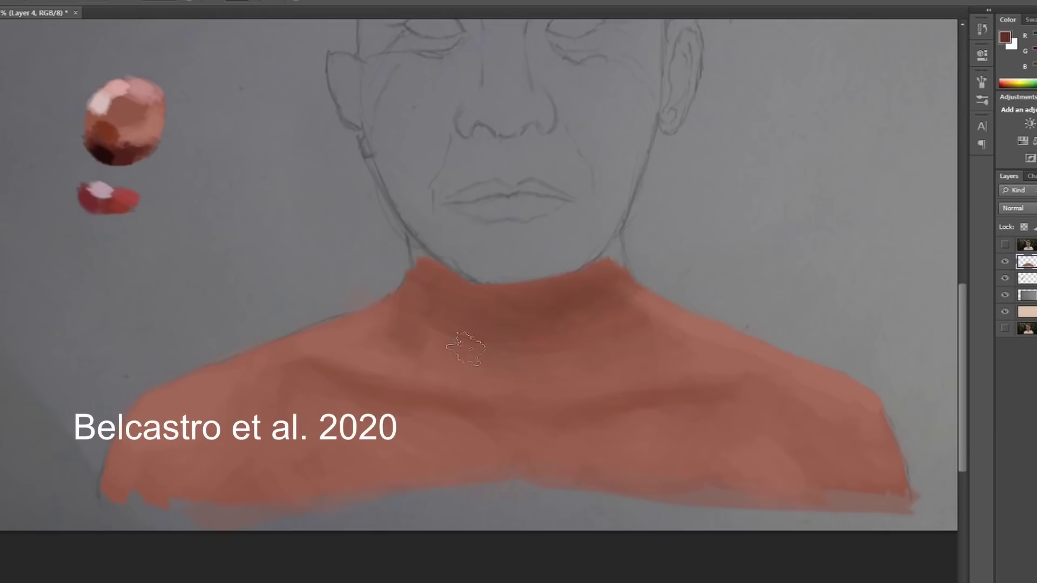
alt+drag(574, 356, 502, 331)
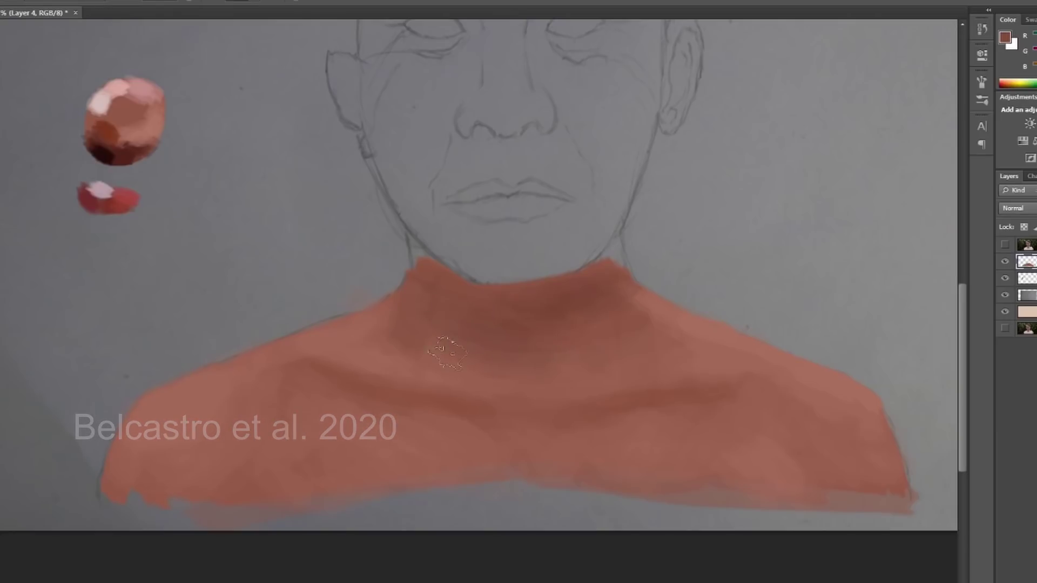
key(ctrl+plus)
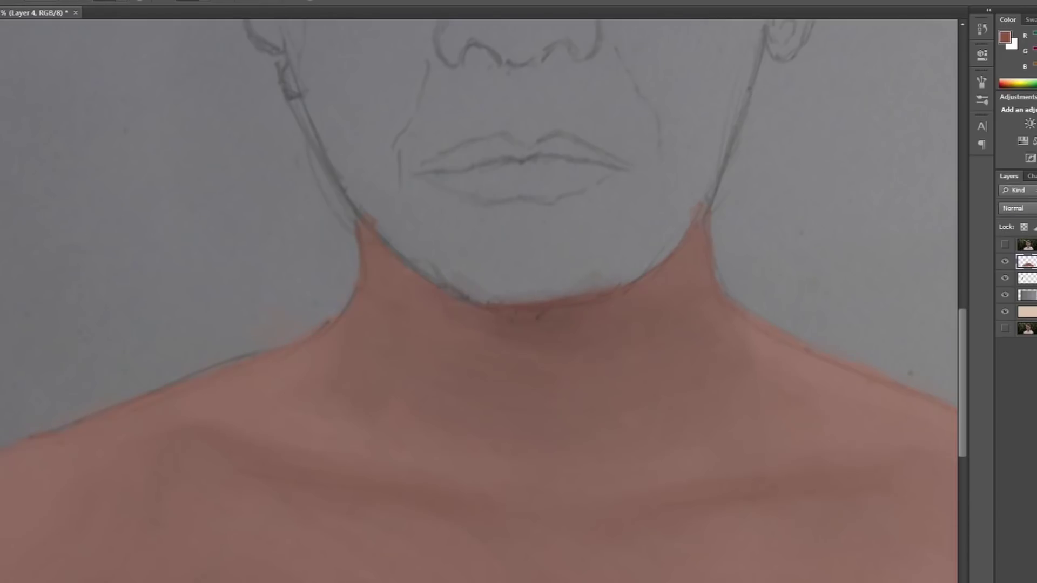
click(1, 1)
click(559, 306)
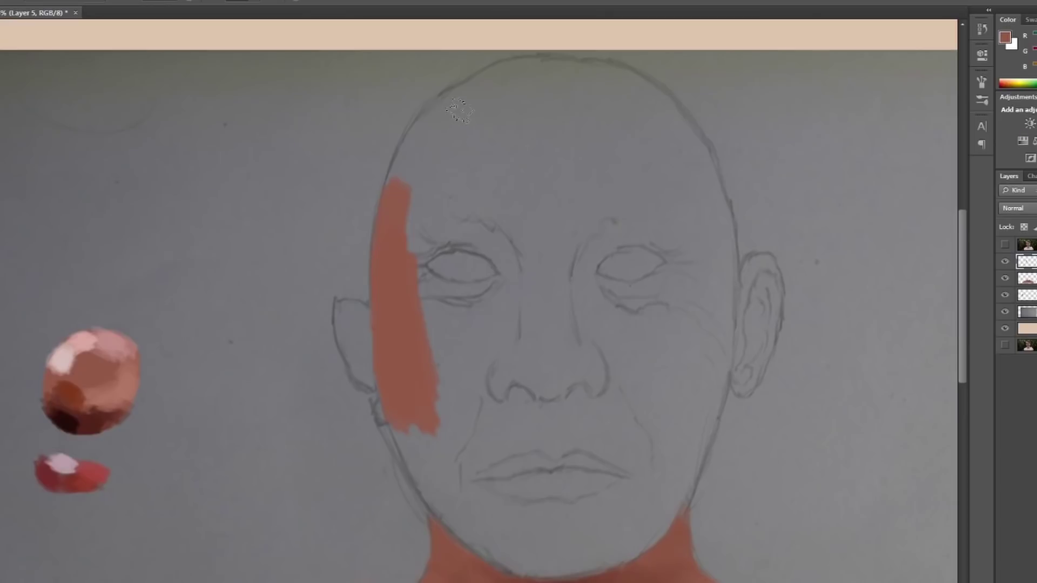
Block in the base skin tone around the edge of the head on Layer 5, toggling the sketch to check coverage
mouse_move(452, 104)
mouse_down()
mouse_move(400, 198)
mouse_move(420, 132)
mouse_move(460, 87)
mouse_move(406, 174)
mouse_up()
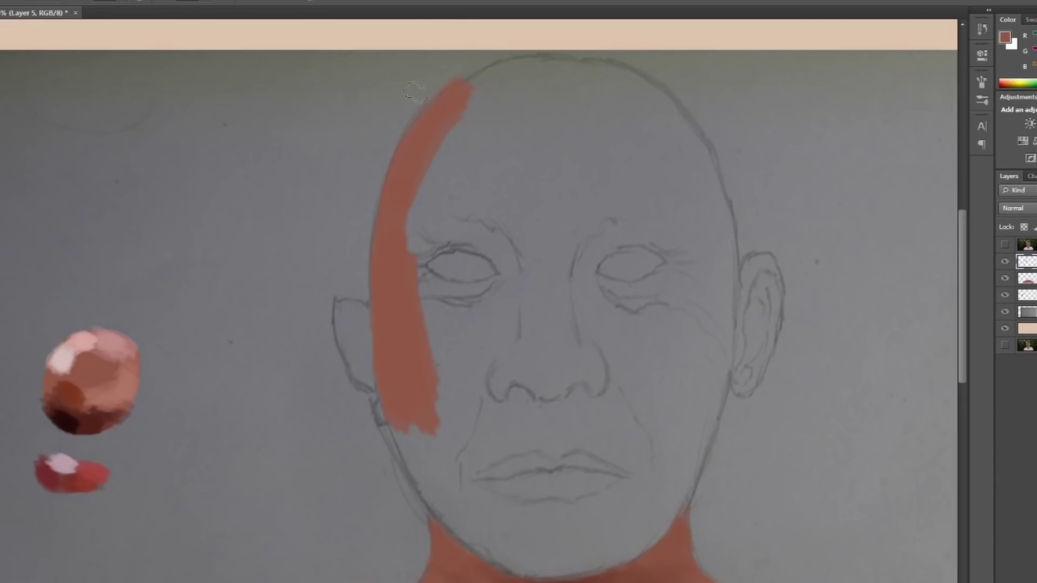
click(1005, 311)
click(1004, 312)
click(173, 1)
click(173, 1)
click(173, 1)
click(183, 10)
drag(420, 137, 467, 87)
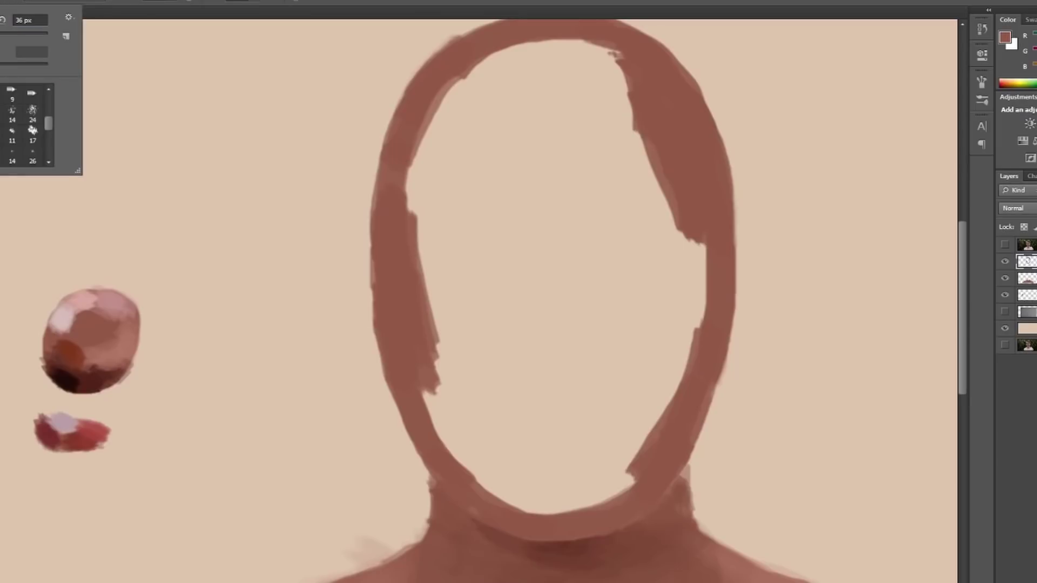
Fill the interior of the head with the base skin tone while the sketch is hidden
mouse_move(555, 83)
mouse_down()
mouse_move(518, 232)
mouse_move(505, 124)
mouse_move(441, 189)
mouse_up()
click(172, 2)
mouse_move(495, 167)
mouse_down()
mouse_move(494, 338)
mouse_move(441, 164)
mouse_move(407, 216)
mouse_move(448, 335)
mouse_move(433, 250)
mouse_move(464, 432)
mouse_move(520, 476)
mouse_move(472, 429)
mouse_move(578, 489)
mouse_move(626, 443)
mouse_move(553, 498)
mouse_move(510, 302)
mouse_move(600, 378)
mouse_move(671, 335)
mouse_move(636, 418)
mouse_move(682, 232)
mouse_move(646, 174)
mouse_move(531, 349)
mouse_move(562, 178)
mouse_move(504, 277)
mouse_move(606, 153)
mouse_move(626, 103)
mouse_move(559, 161)
mouse_move(602, 173)
mouse_up()
scroll(606, 162, up, 2)
mouse_move(597, 129)
mouse_down()
mouse_move(588, 116)
mouse_move(451, 162)
mouse_move(456, 221)
mouse_move(508, 146)
mouse_up()
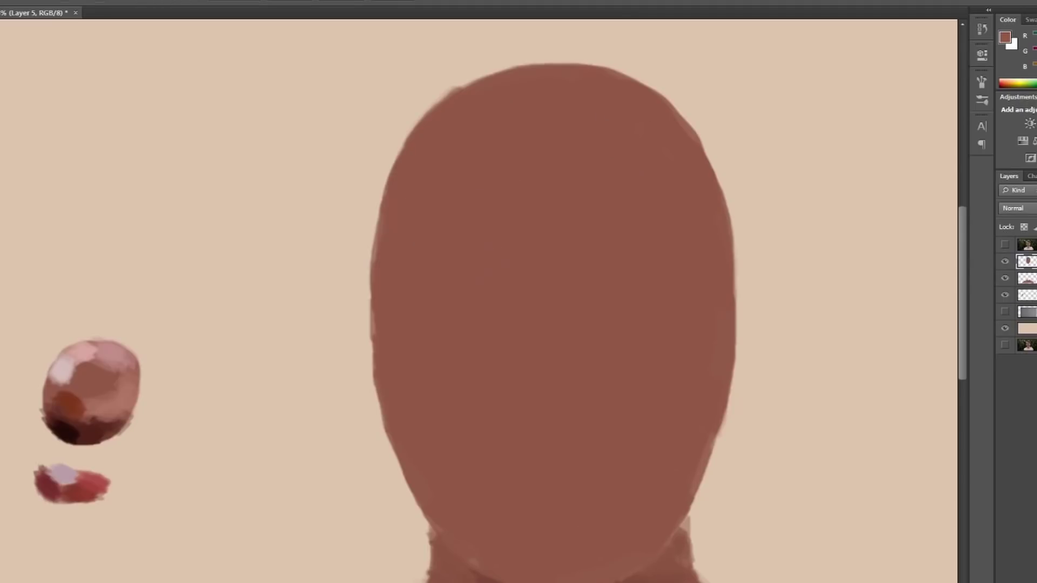
Paint soft pink highlights on both cheekbones at 4% opacity, toggling Layer 5 to compare with the sketch
drag(462, 225, 419, 199)
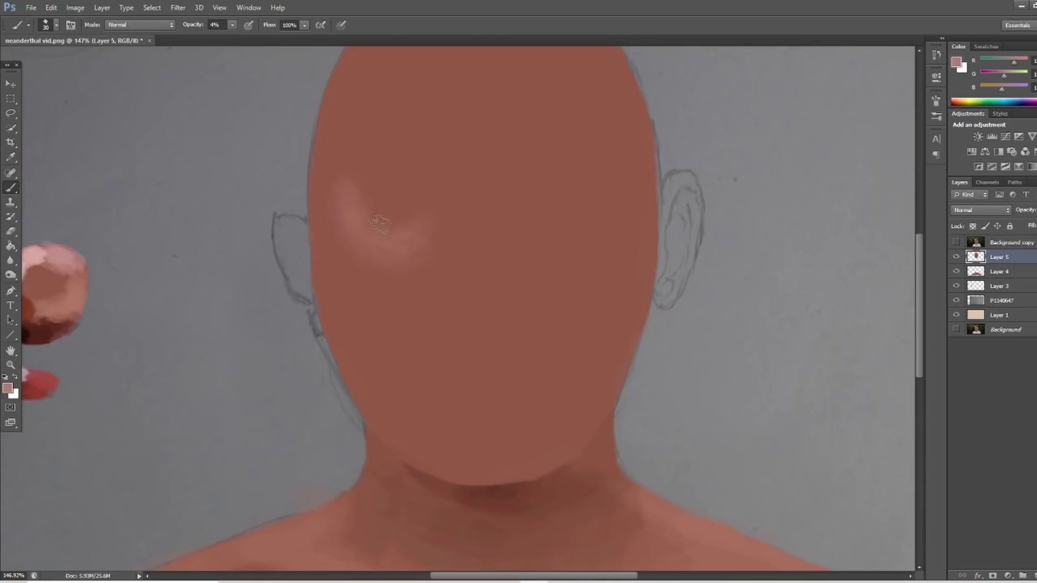
mouse_move(380, 224)
mouse_down()
mouse_move(406, 234)
mouse_move(421, 266)
mouse_move(395, 275)
mouse_move(348, 246)
mouse_move(378, 272)
mouse_up()
click(955, 256)
click(956, 256)
mouse_move(534, 221)
mouse_down()
mouse_move(535, 210)
mouse_move(572, 234)
mouse_move(578, 225)
mouse_move(567, 238)
mouse_move(534, 232)
mouse_move(556, 251)
mouse_up()
Add a soft pink highlight to the left side of the forehead, adjusting the brush opacity between strokes
scroll(395, 116, up, 3)
mouse_move(372, 113)
mouse_down()
mouse_move(394, 115)
mouse_move(394, 142)
mouse_move(367, 167)
mouse_move(407, 112)
mouse_up()
click(233, 26)
click(239, 39)
click(232, 25)
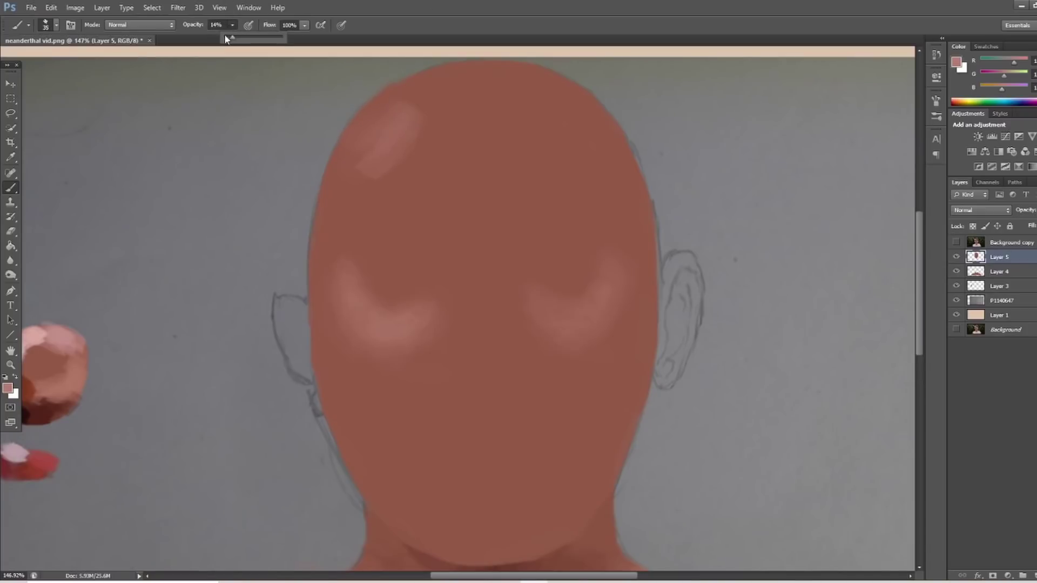
click(227, 41)
click(390, 156)
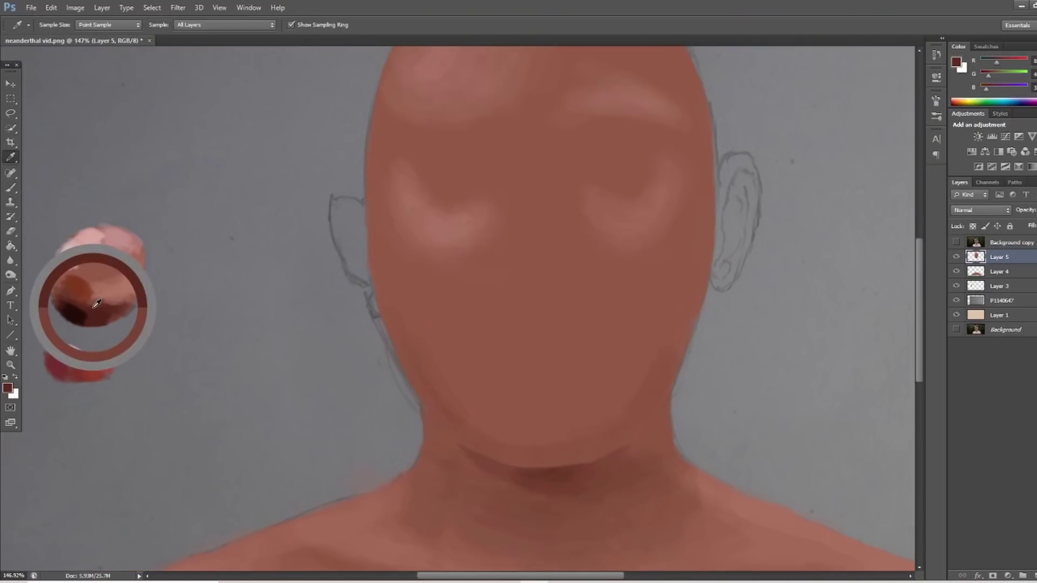
Outline both eyes in dark reddish brown on Layer 6 with a very small brush at 17% opacity and darken the upper lids
key(b)
click(56, 25)
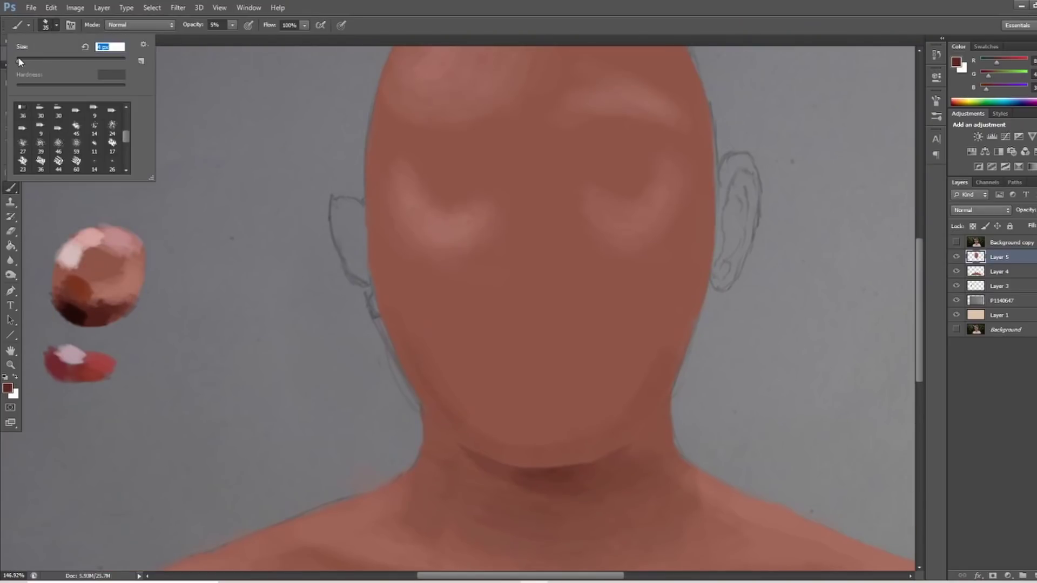
drag(23, 58, 17, 62)
click(229, 25)
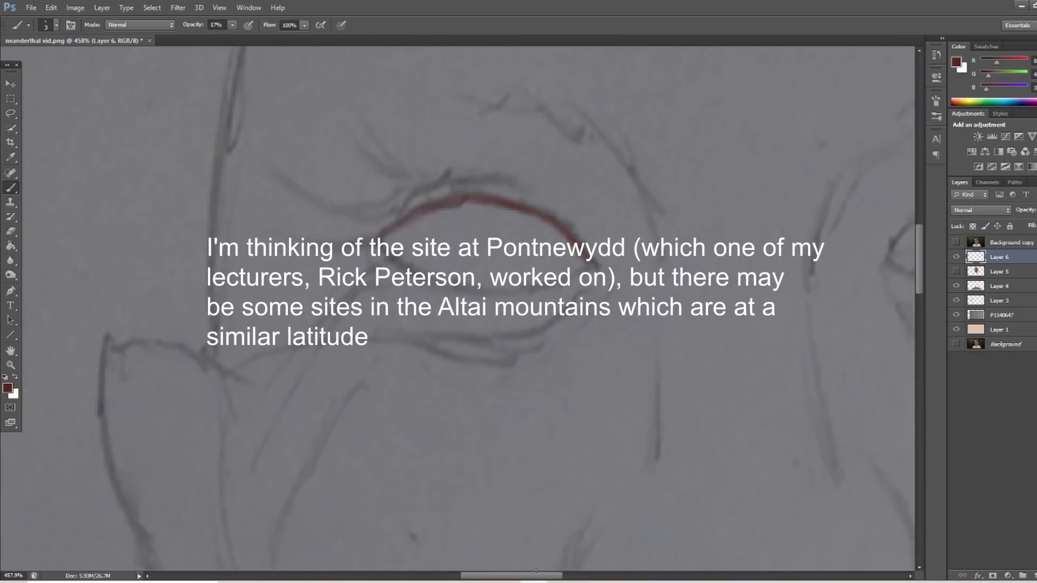
drag(541, 575, 565, 575)
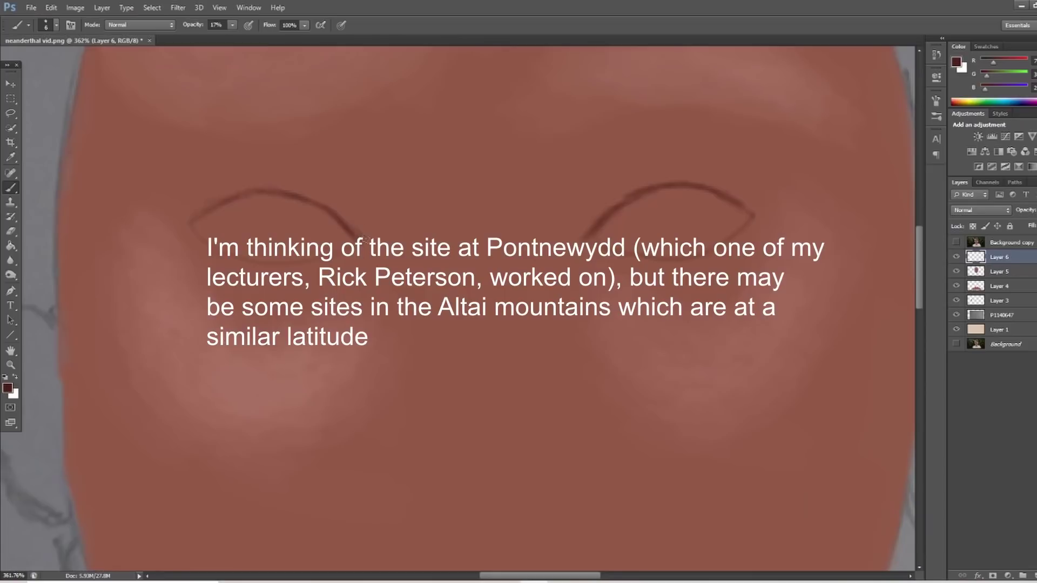
mouse_move(373, 234)
mouse_down()
mouse_move(321, 195)
mouse_move(267, 182)
mouse_move(206, 211)
mouse_up()
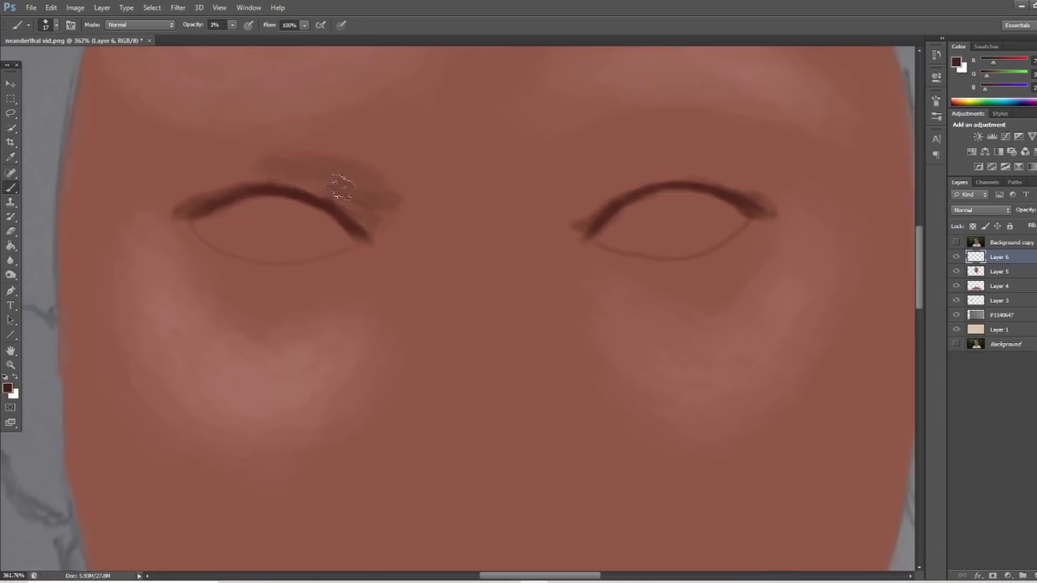
Shade the left upper eyelid with dark brown at 3% and then 7% opacity, toggling Layers 6 and 5 to check alignment
mouse_move(340, 187)
mouse_down()
mouse_move(269, 174)
mouse_move(328, 166)
mouse_move(363, 213)
mouse_move(278, 162)
mouse_move(283, 173)
mouse_move(213, 174)
mouse_move(198, 194)
mouse_up()
click(232, 25)
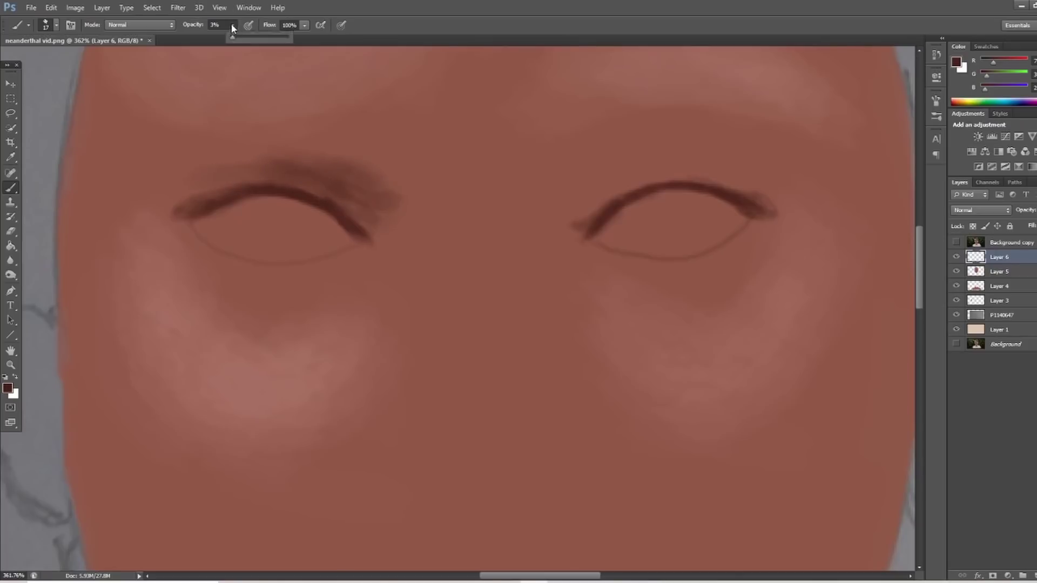
drag(235, 38, 236, 37)
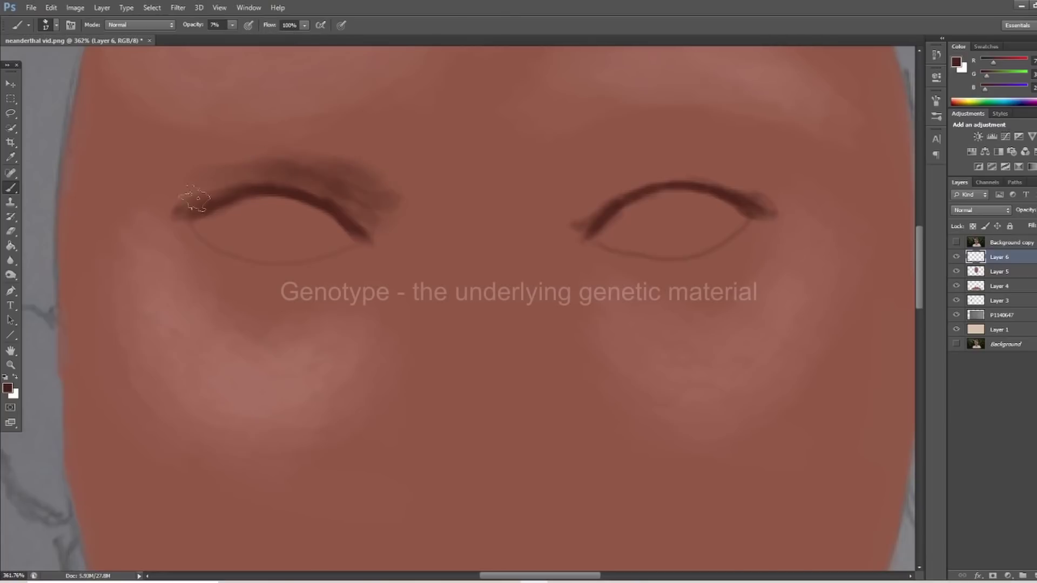
mouse_move(258, 167)
mouse_down()
mouse_move(254, 178)
mouse_move(270, 164)
mouse_move(227, 170)
mouse_up()
click(955, 256)
click(956, 256)
click(956, 271)
click(955, 271)
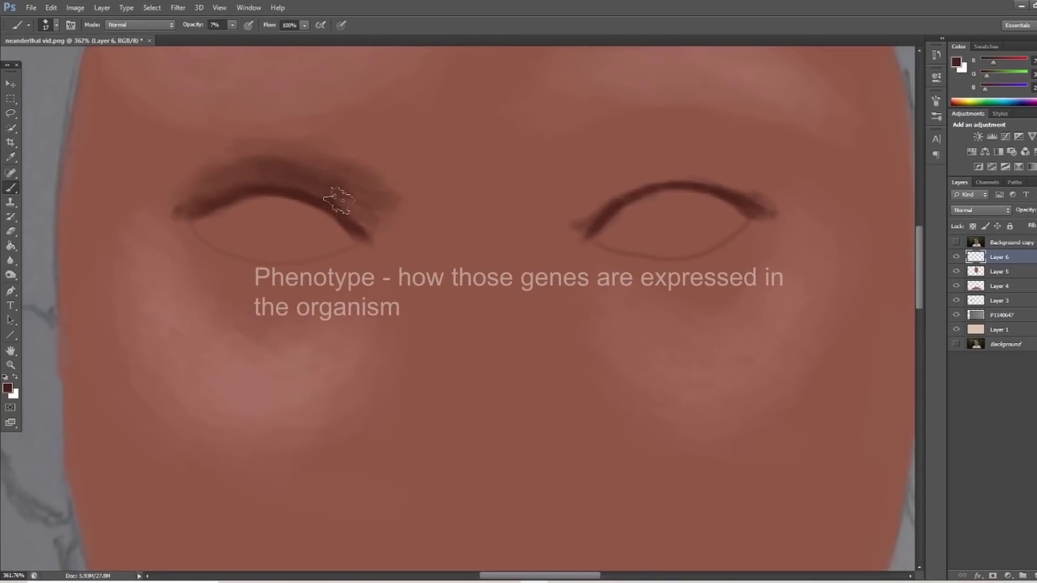
Darken the inner corner of the left upper eyelid in dark brown at 7% opacity, toggling Layer 5 to compare with the sketch
mouse_move(370, 173)
mouse_down()
mouse_move(218, 157)
mouse_move(200, 174)
mouse_move(275, 177)
mouse_move(356, 199)
mouse_move(361, 216)
mouse_move(363, 186)
mouse_move(364, 233)
mouse_move(393, 219)
mouse_move(370, 232)
mouse_up()
click(956, 272)
click(956, 273)
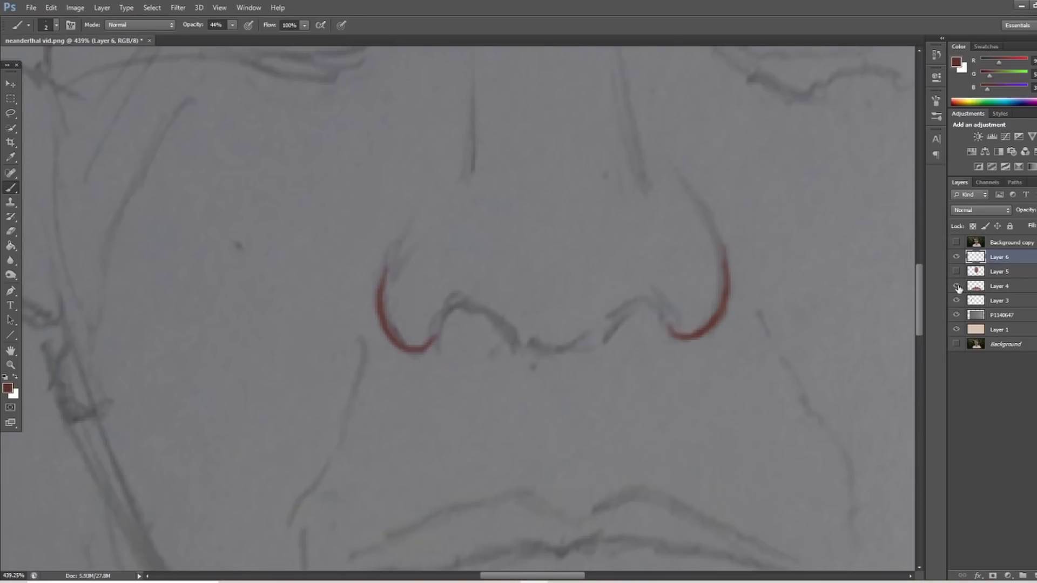
Fill both nostrils with very dark red on Layer 6 at 44% opacity, following the pencil sketch with Layer 5 hidden
click(956, 315)
click(956, 316)
click(957, 272)
drag(499, 314, 477, 322)
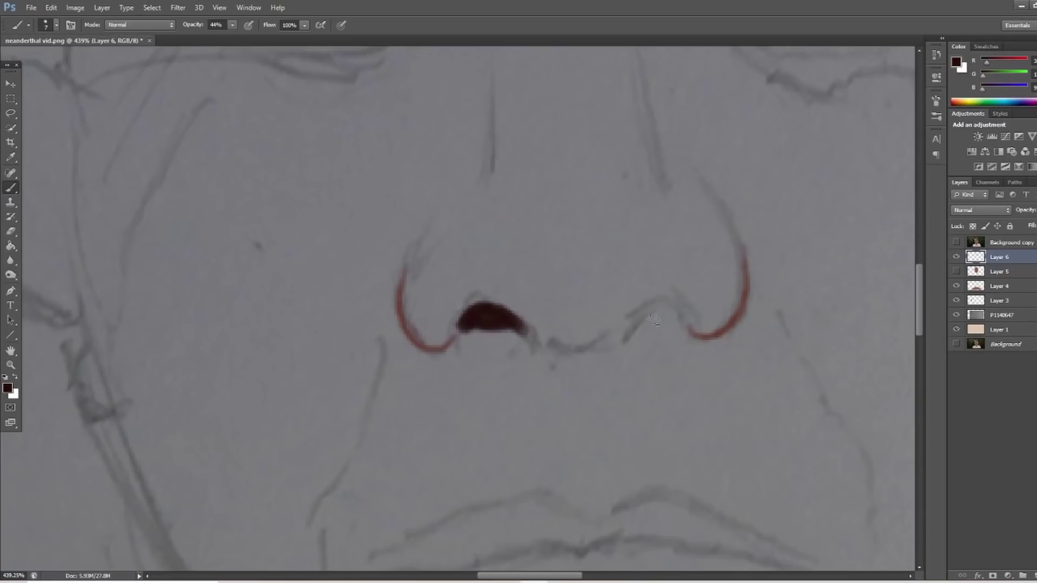
mouse_move(653, 319)
mouse_down()
mouse_move(635, 320)
mouse_move(666, 303)
mouse_move(681, 319)
mouse_move(651, 308)
mouse_move(634, 327)
mouse_move(649, 310)
mouse_move(681, 322)
mouse_up()
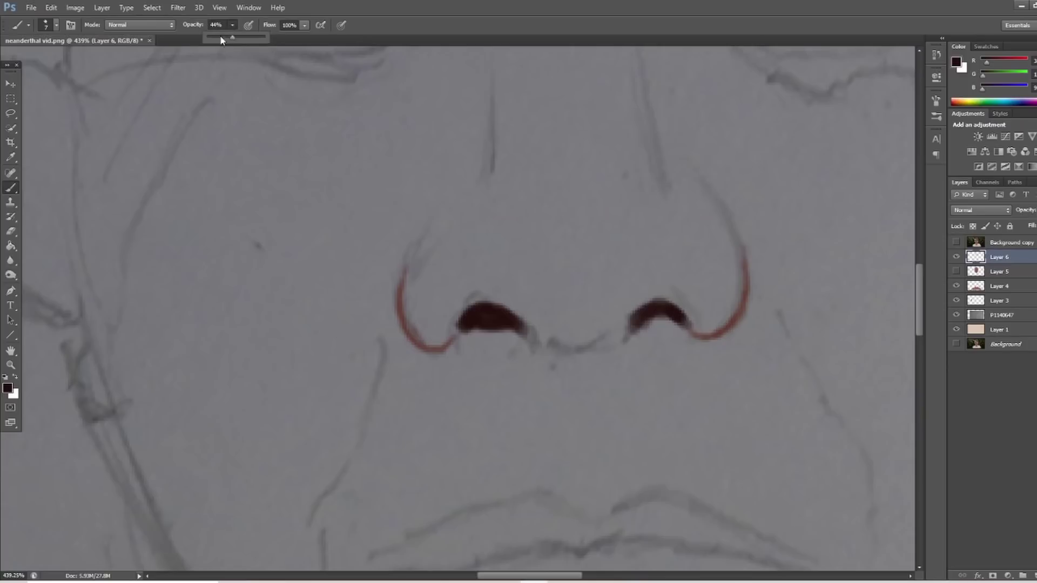
Soften the edges of both nostrils at 9% opacity, hiding and reshowing the sketch layer P1140647 to review the face
click(218, 37)
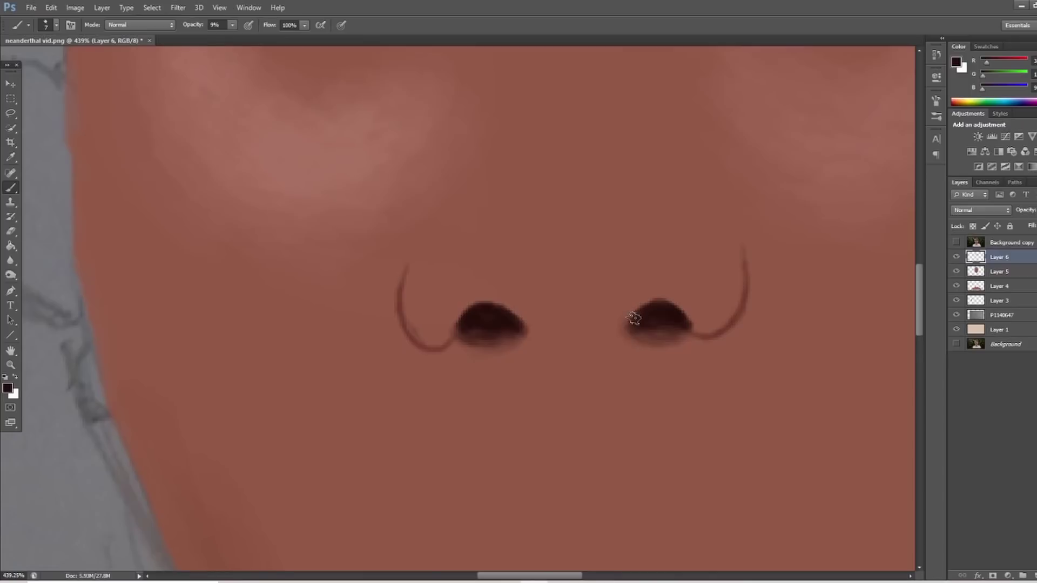
mouse_move(629, 330)
mouse_down()
mouse_move(632, 316)
mouse_move(654, 312)
mouse_up()
click(11, 367)
drag(434, 253, 359, 249)
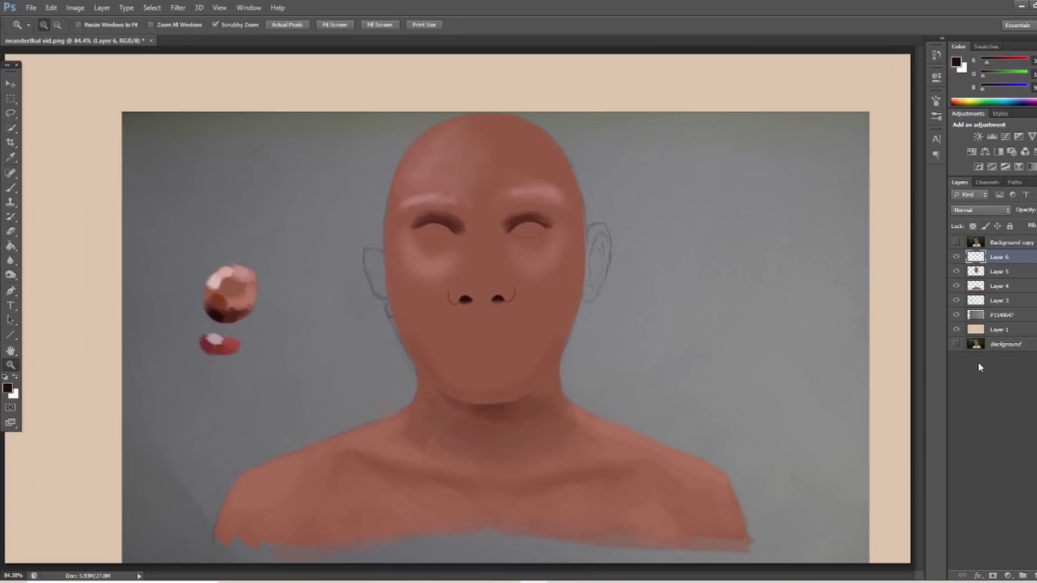
click(956, 315)
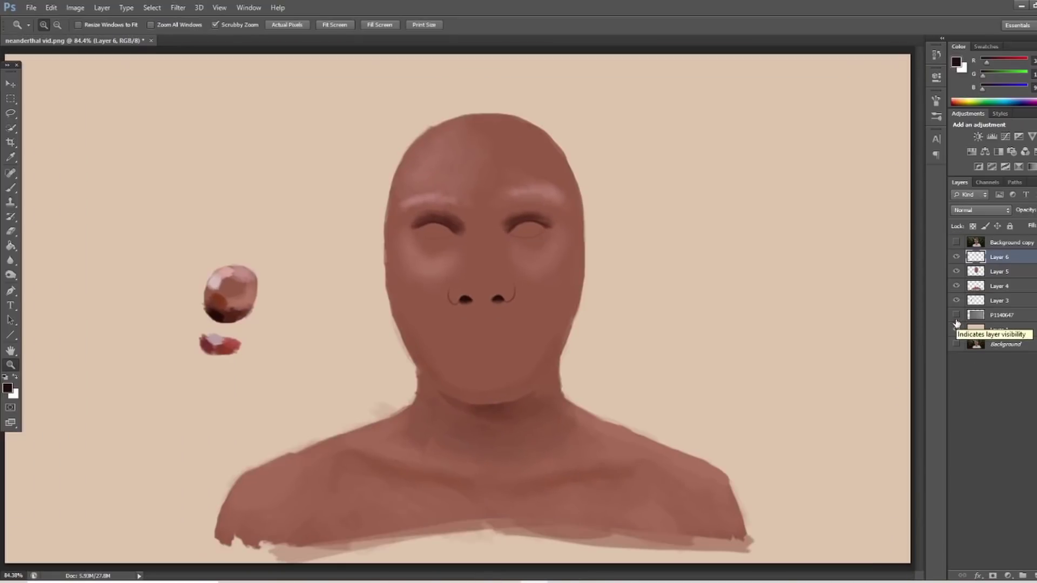
click(956, 315)
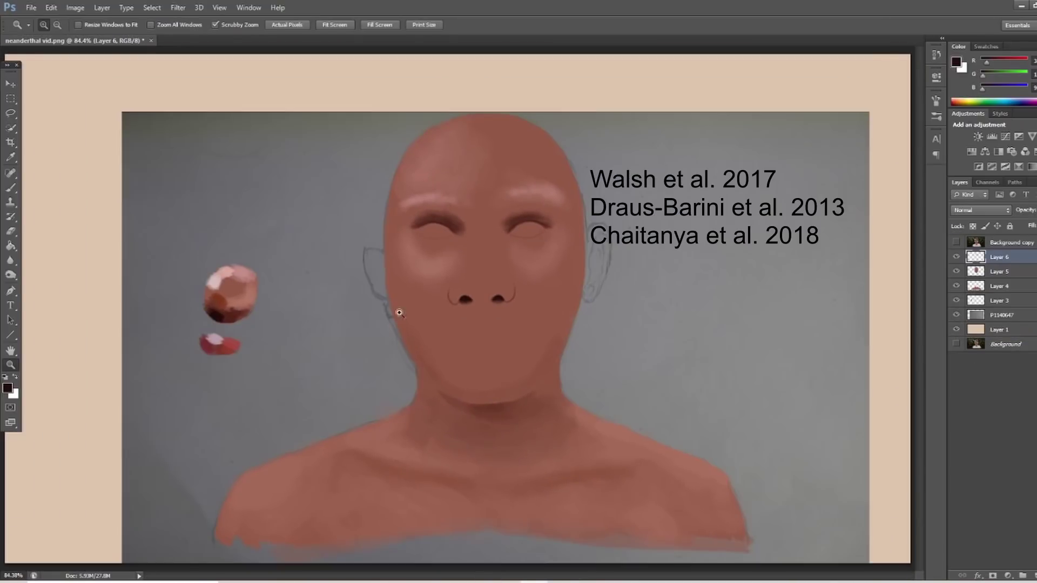
Model the nostril wings with pink highlights and reddish-brown shading using a 12 px brush at 13% opacity, toggling Layer 5 to check
drag(430, 316, 459, 318)
drag(143, 301, 162, 303)
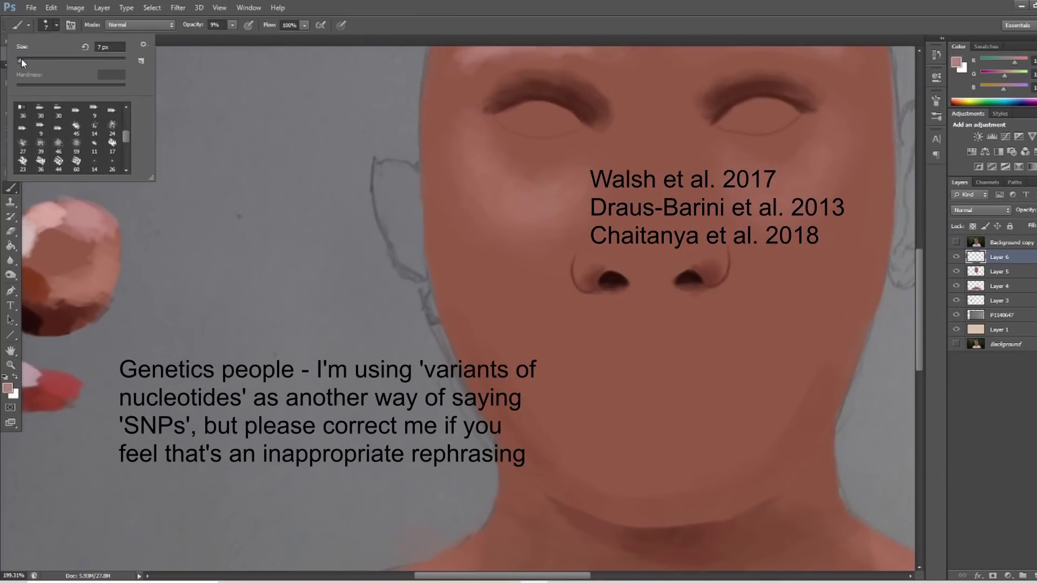
click(23, 60)
click(232, 26)
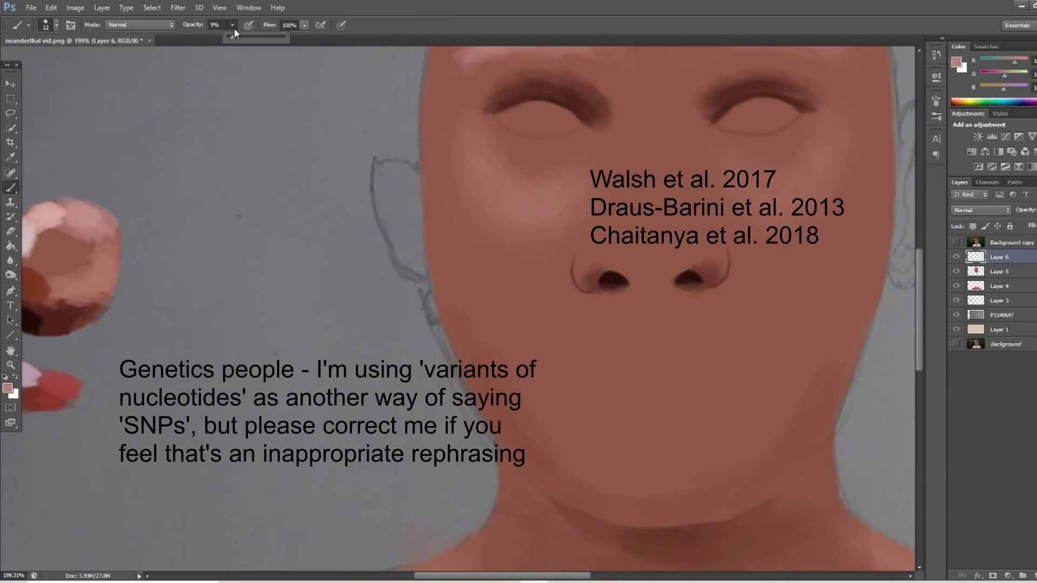
click(231, 39)
click(306, 4)
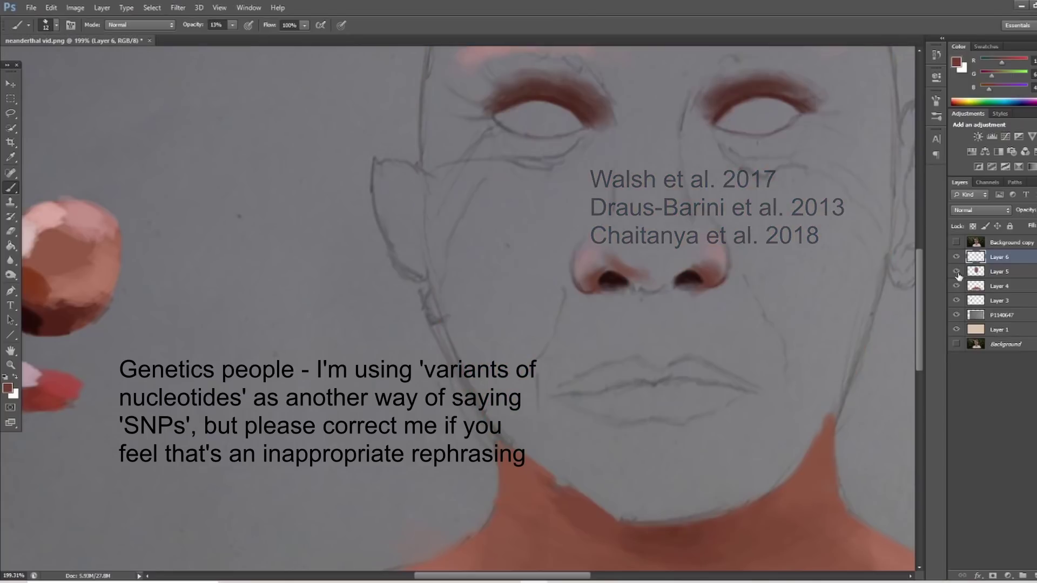
click(956, 272)
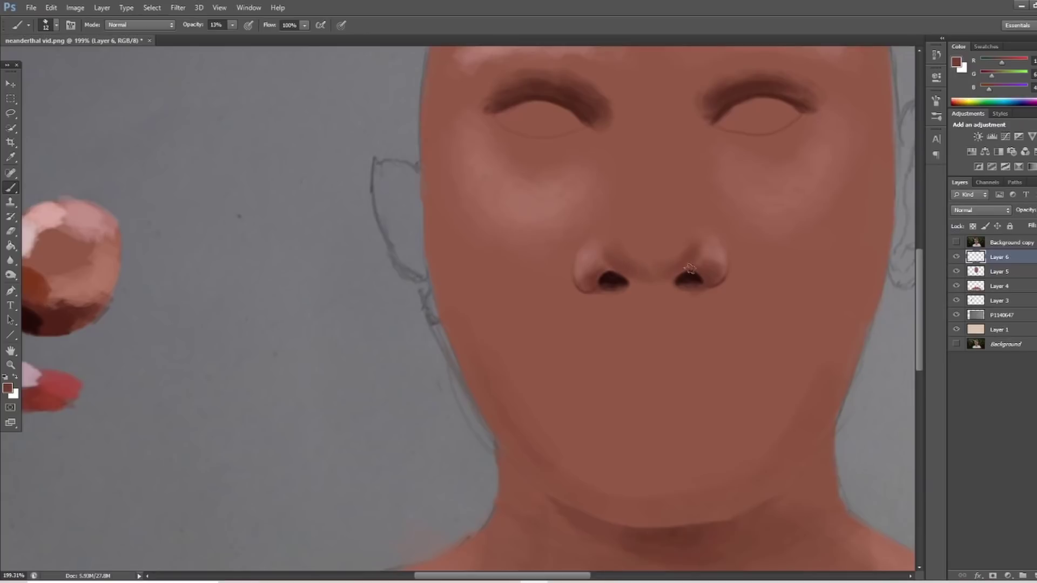
click(957, 272)
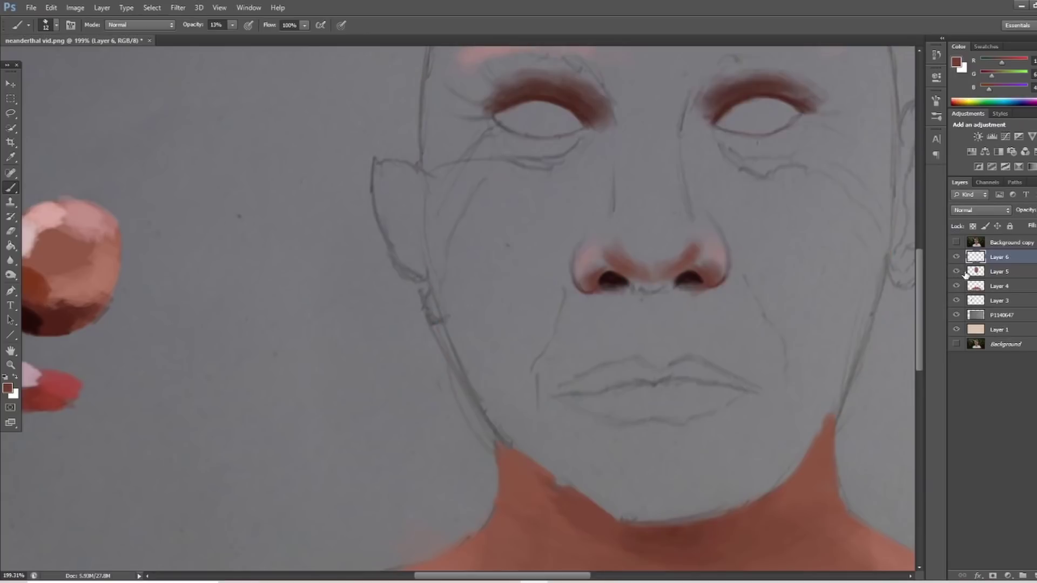
click(957, 272)
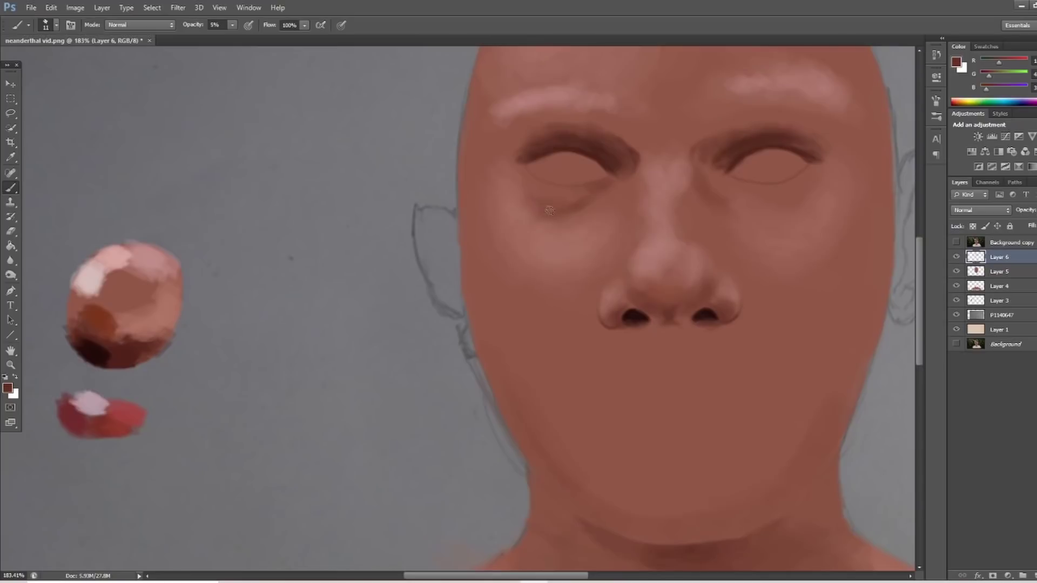
Shade the skin beneath the right eye in reddish brown at 5% opacity and hide the sketch layer P1140647 to review the face
drag(767, 196, 730, 181)
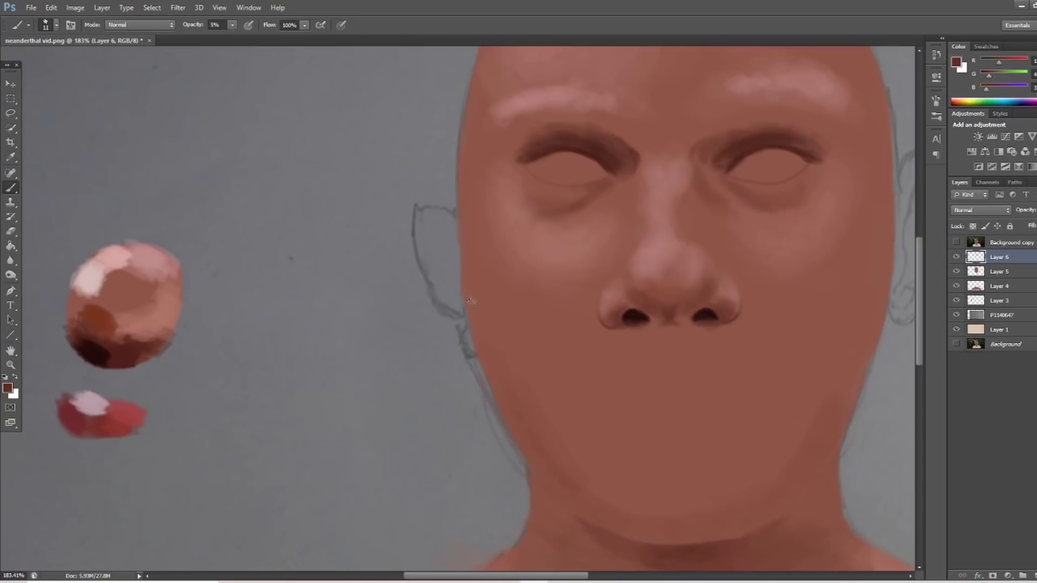
scroll(471, 301, down, 1)
key(i)
scroll(679, 187, down, 2)
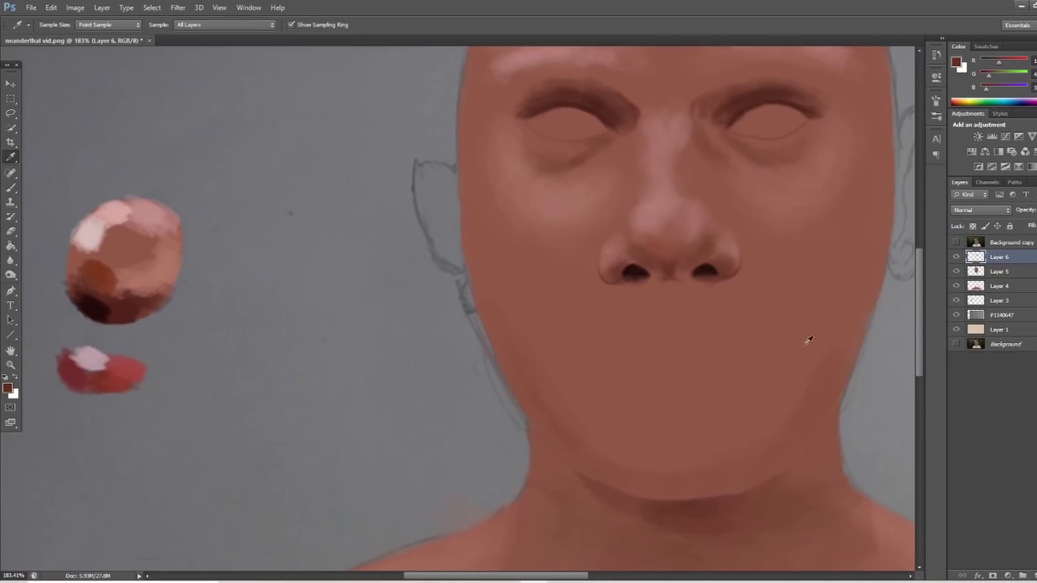
click(956, 315)
click(10, 365)
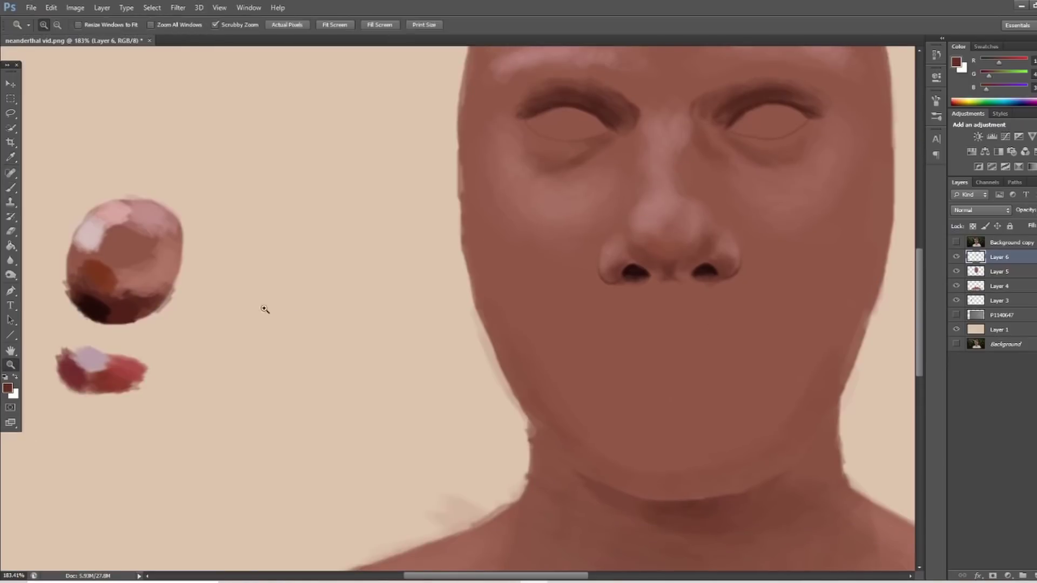
mouse_move(291, 301)
mouse_down()
mouse_move(230, 301)
mouse_move(256, 297)
mouse_up()
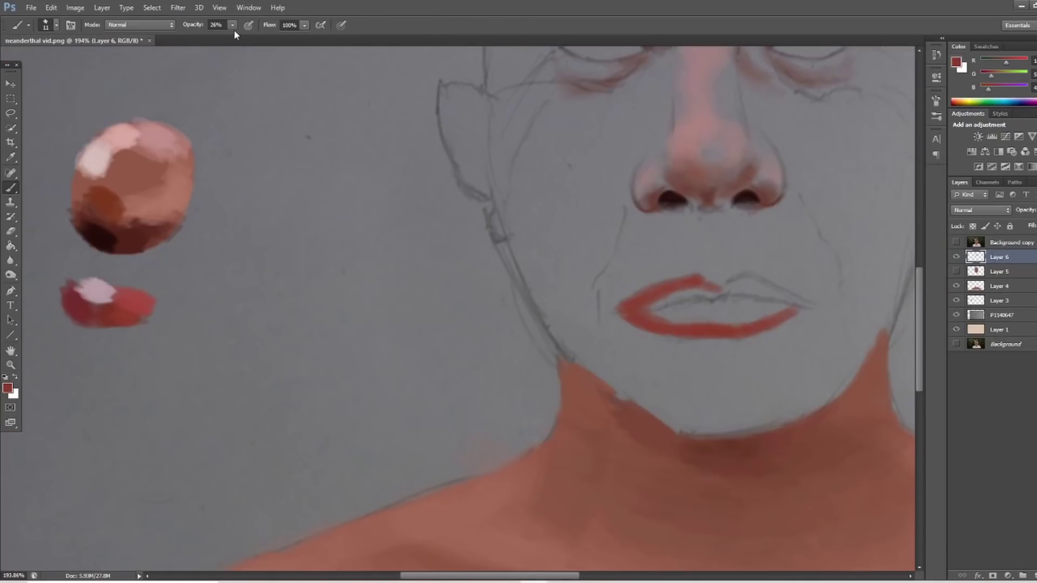
Raise the brush opacity and paint the right half of the upper lip in red on Layer 6 along the sketched outline
click(232, 28)
click(232, 28)
click(234, 28)
drag(232, 38, 242, 38)
click(326, 3)
mouse_move(804, 306)
mouse_down()
mouse_move(754, 280)
mouse_move(723, 287)
mouse_up()
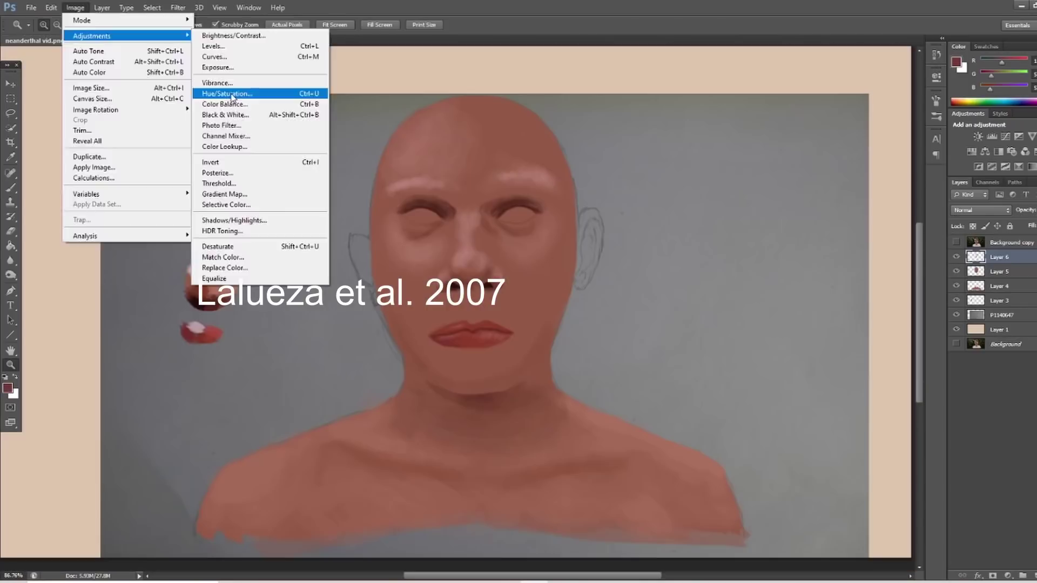
click(260, 95)
drag(876, 209, 873, 238)
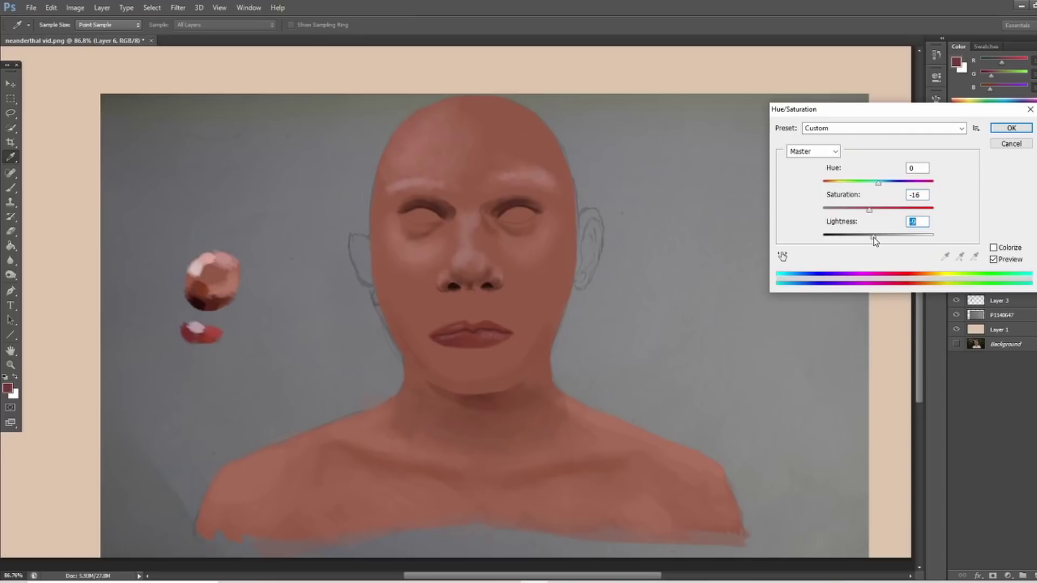
click(1011, 144)
Resize the brush to shade the skin around the mouth and chin on Layer 6, toggling the sketch layer P1140647 to check
key(z)
click(11, 103)
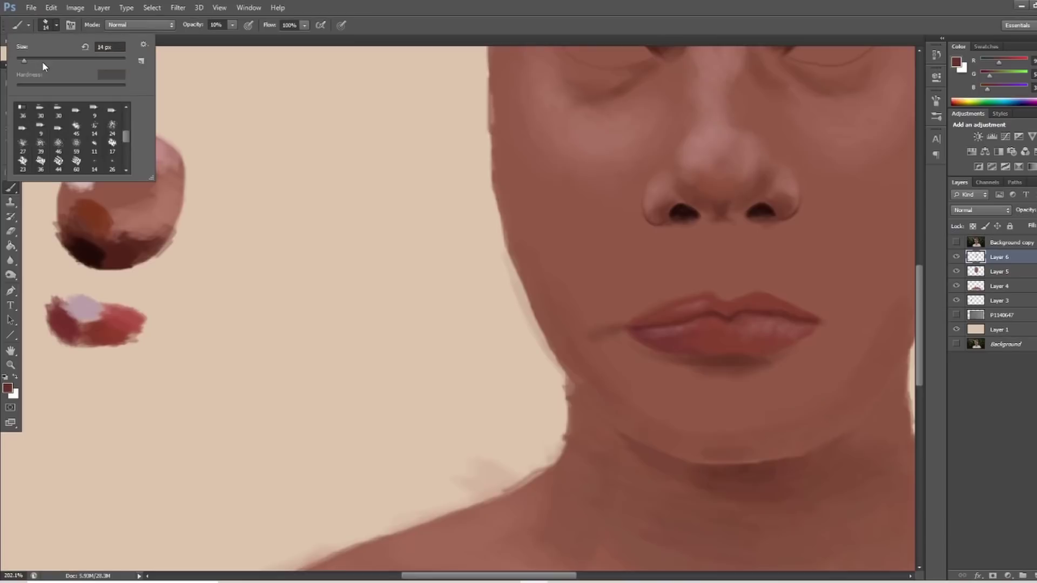
drag(42, 60, 33, 58)
click(444, 2)
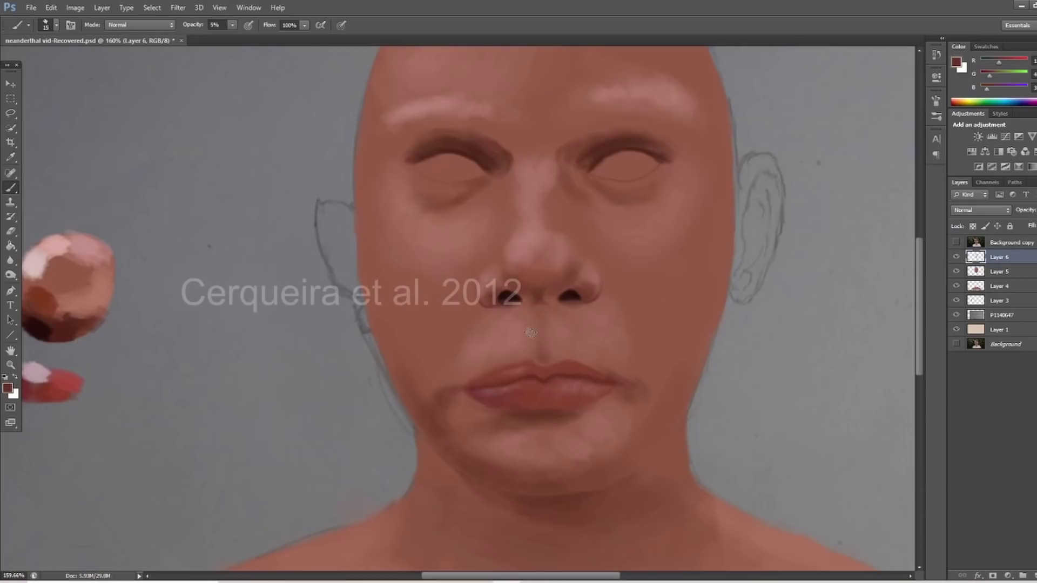
scroll(465, 290, down, 3)
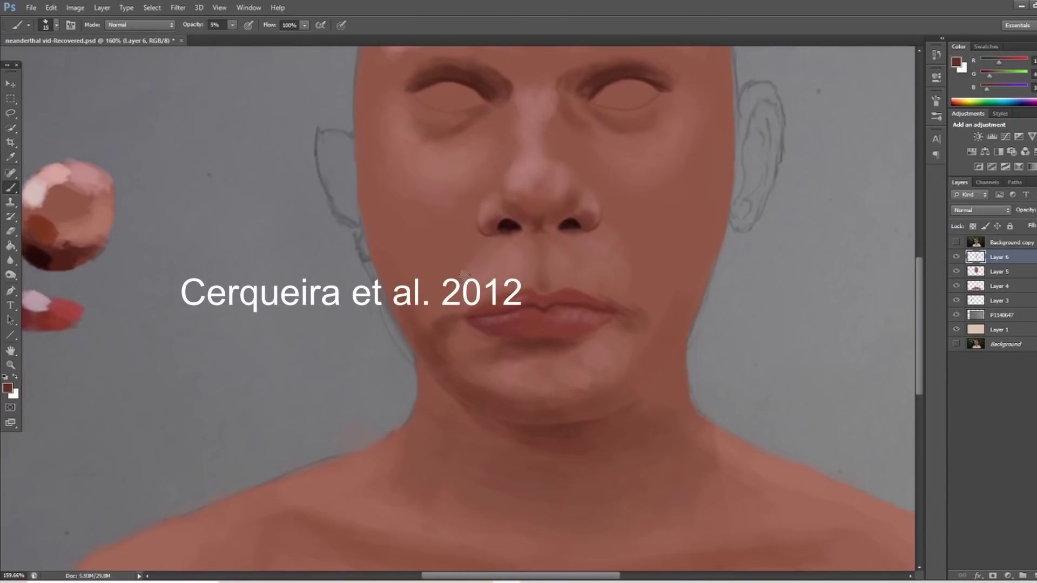
click(956, 315)
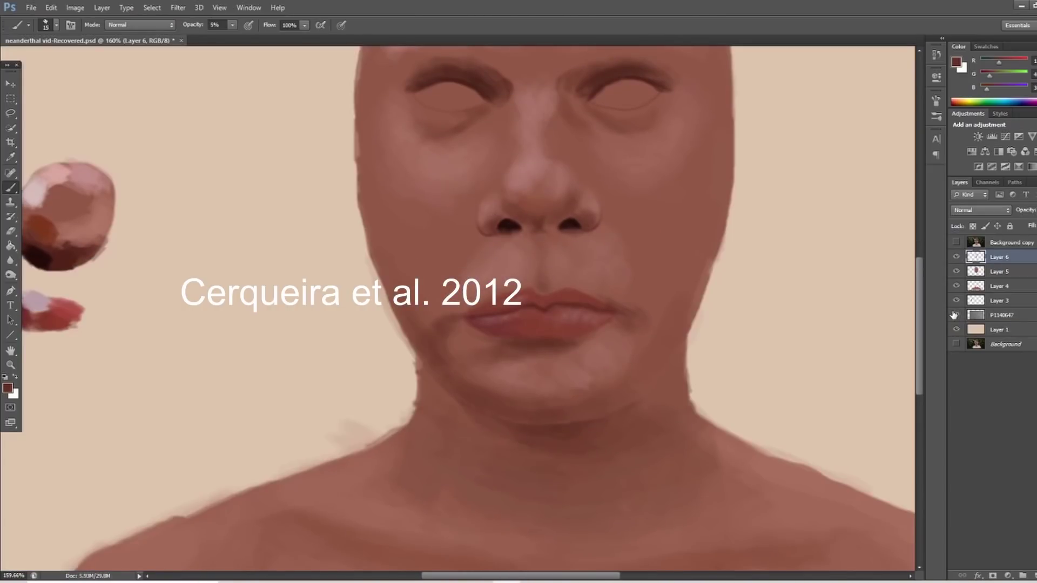
click(954, 315)
scroll(548, 294, up, 3)
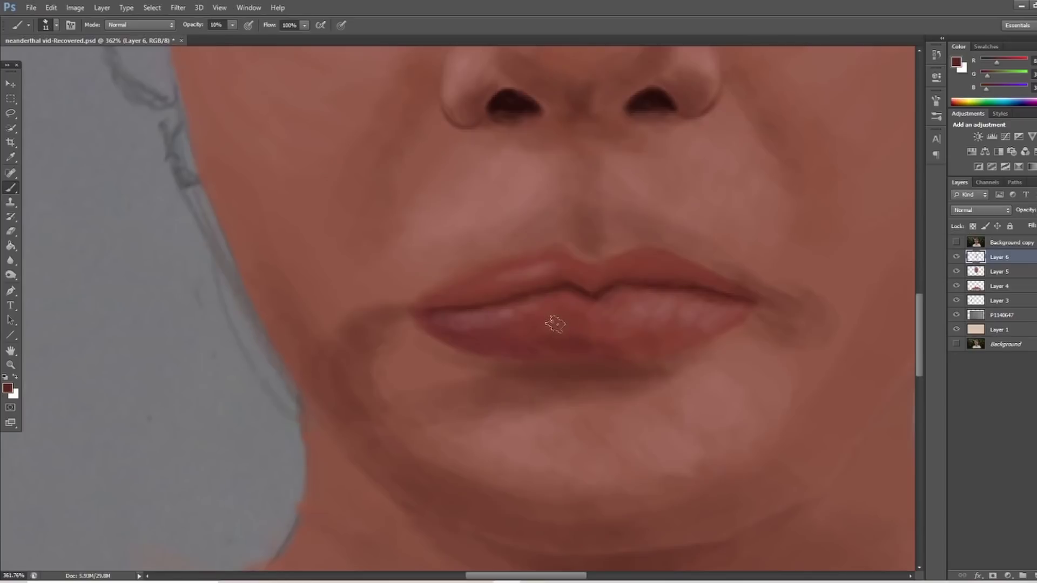
Blend dark red into the lower lip at 10% opacity with an 11 px brush, and reduce the brush size for finer detail
mouse_move(656, 343)
mouse_down()
mouse_move(737, 323)
mouse_move(687, 338)
mouse_up()
click(55, 25)
drag(21, 62, 17, 60)
click(231, 26)
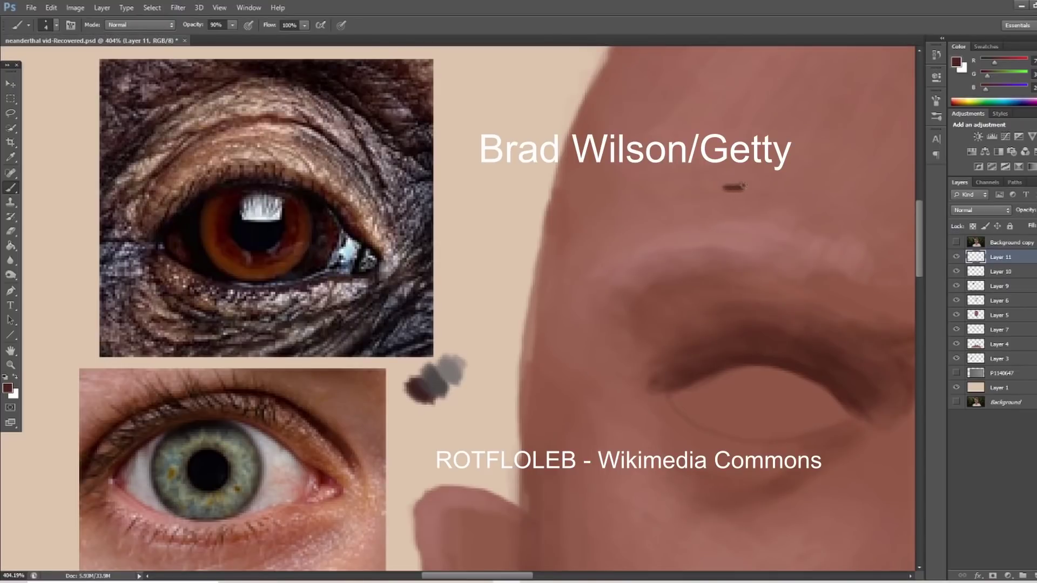
Paint a small dark brown mark on Layer 11 at 90% opacity, and move and duplicate it over the eye reference photos
mouse_move(744, 184)
mouse_down()
mouse_move(656, 144)
mouse_move(694, 144)
mouse_move(633, 158)
mouse_up()
click(10, 83)
drag(729, 179, 281, 485)
scroll(329, 470, down, 3)
alt+shift+drag(303, 414, 350, 434)
drag(356, 438, 360, 426)
drag(326, 399, 355, 429)
drag(319, 399, 360, 164)
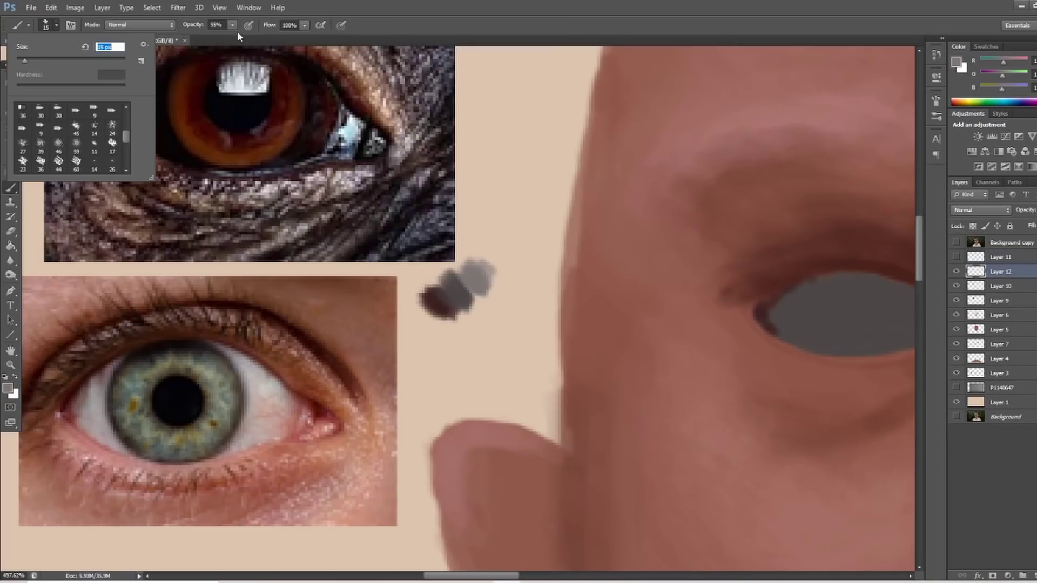
Shade the grey eyeball of the left eye with lighter grey on Layer 12 using a 15 px brush at 12% opacity
drag(232, 26, 207, 38)
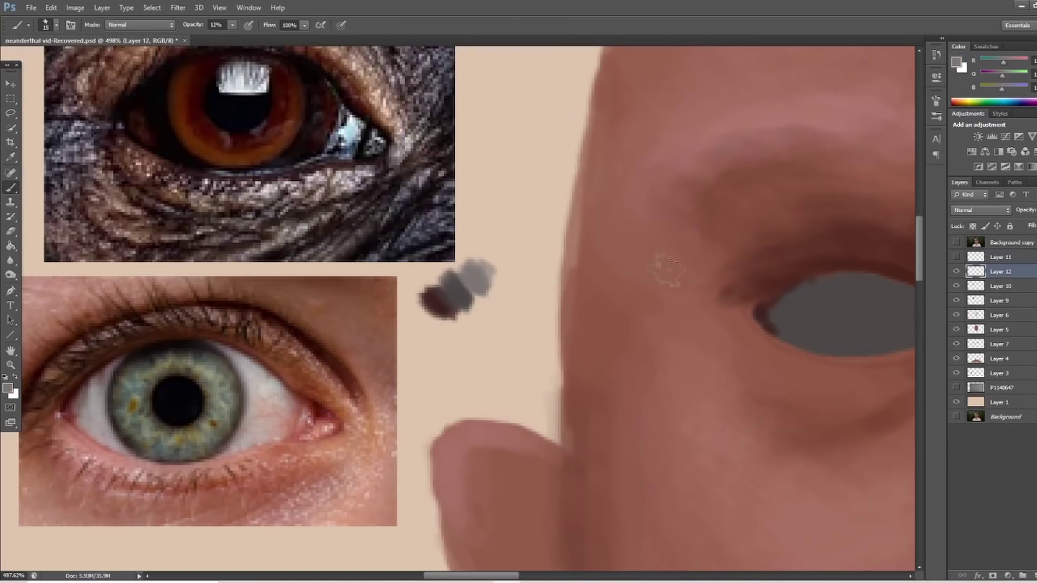
mouse_move(830, 309)
mouse_down()
mouse_move(838, 333)
mouse_move(826, 297)
mouse_move(802, 316)
mouse_up()
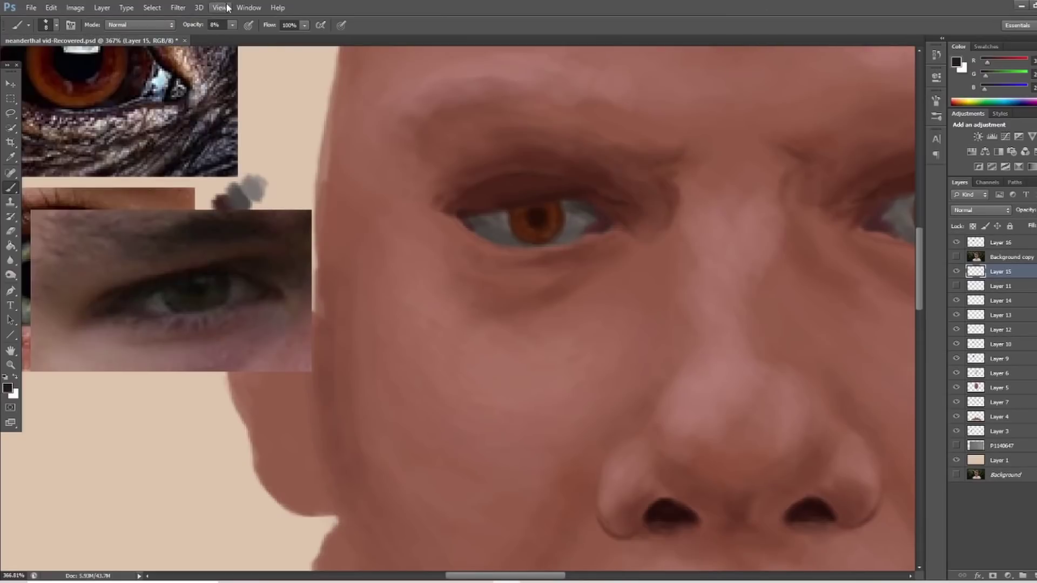
Set the brush to 18% opacity and adjust its size for dark detailing around the left eye on Layer 15
drag(233, 24, 238, 38)
click(56, 25)
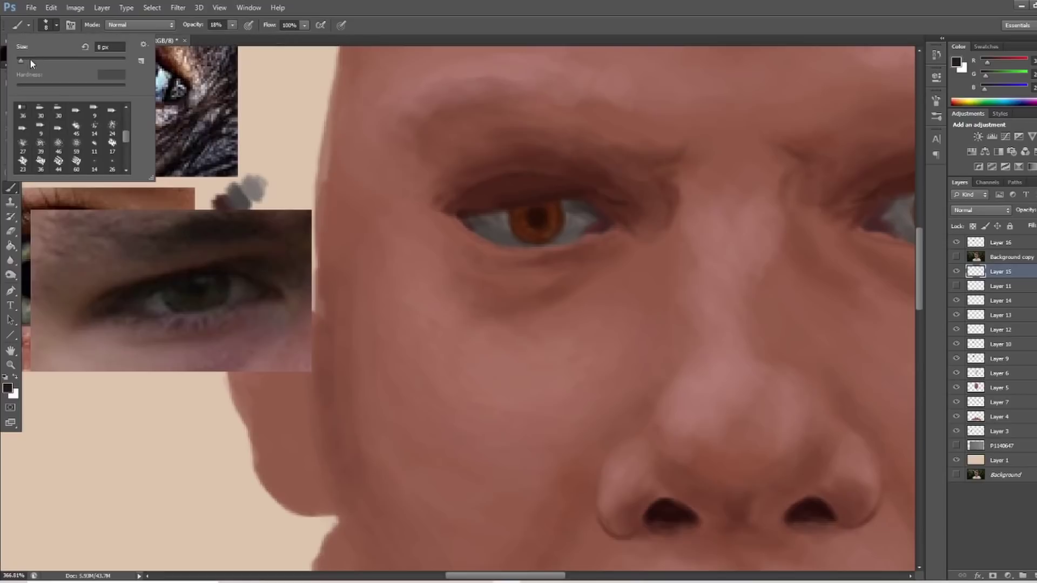
drag(28, 60, 21, 64)
click(549, 8)
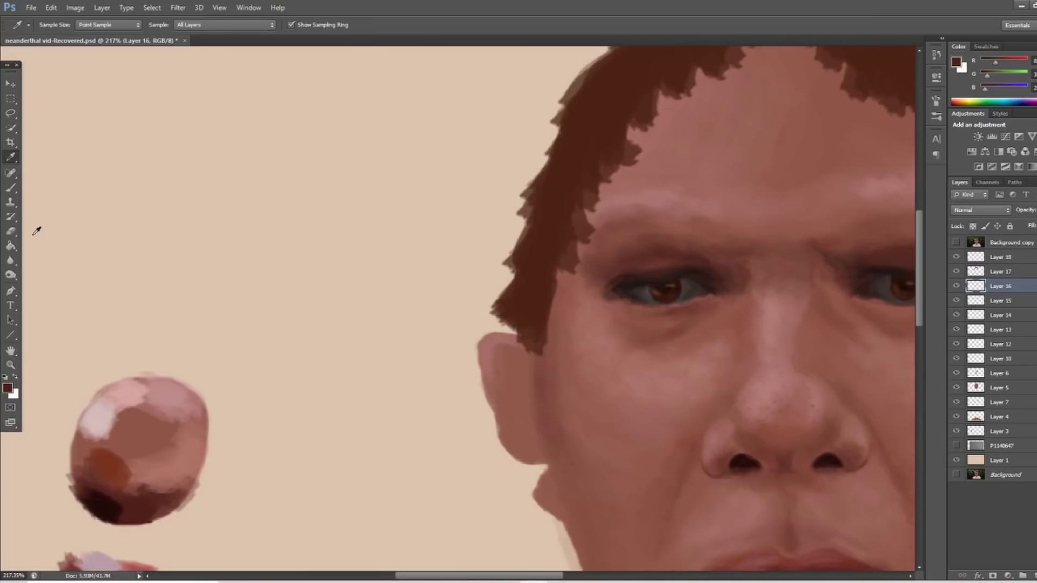
Block in the left eyebrow in dark brown at 9% opacity on Layer 19 and add fine hairs with a 2 px brush
click(10, 188)
scroll(528, 527, up, 1)
drag(529, 575, 569, 576)
scroll(419, 231, up, 1)
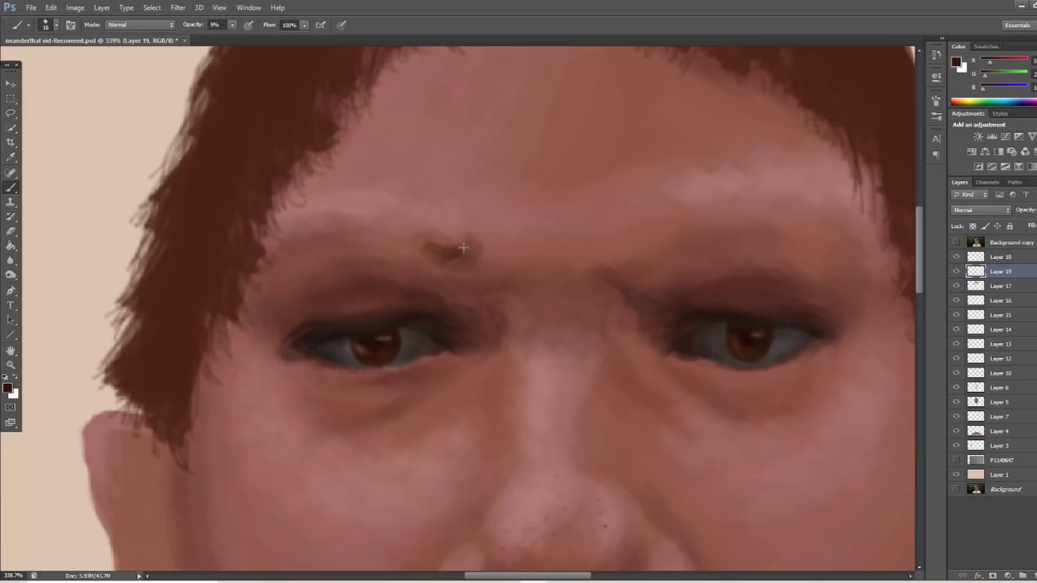
drag(481, 239, 454, 254)
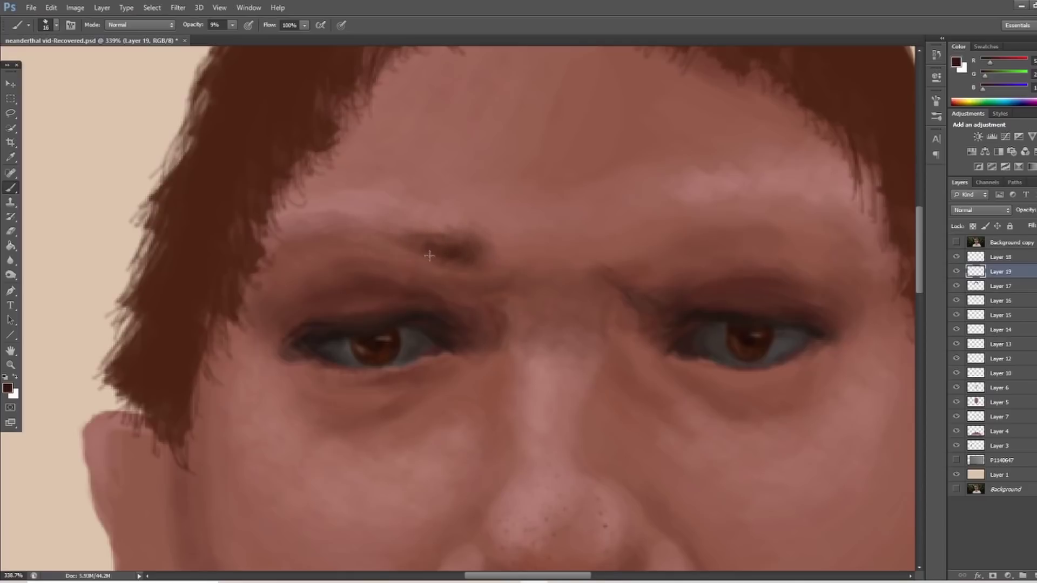
drag(436, 249, 380, 243)
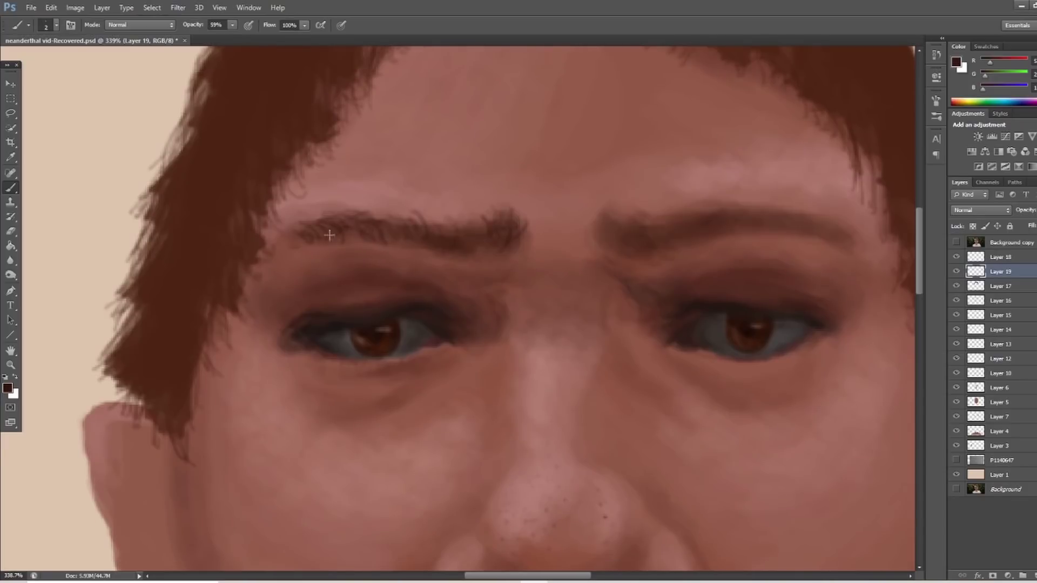
mouse_move(329, 235)
mouse_down()
mouse_move(373, 251)
mouse_move(393, 228)
mouse_move(436, 251)
mouse_move(488, 232)
mouse_up()
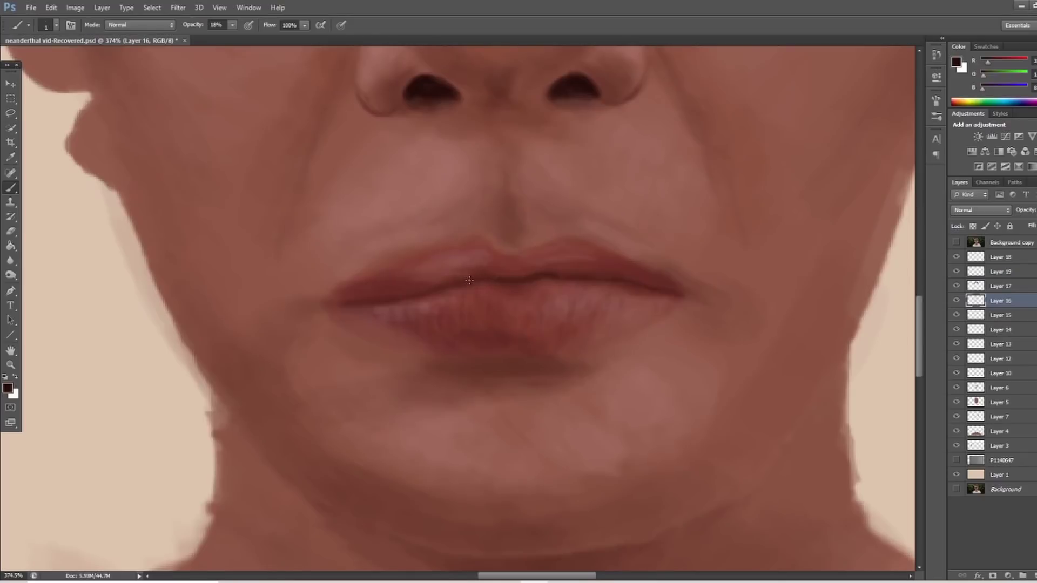
Raise the brush opacity to 48% for painting fine lip details on Layer 16
click(233, 25)
drag(233, 36, 244, 37)
click(517, 5)
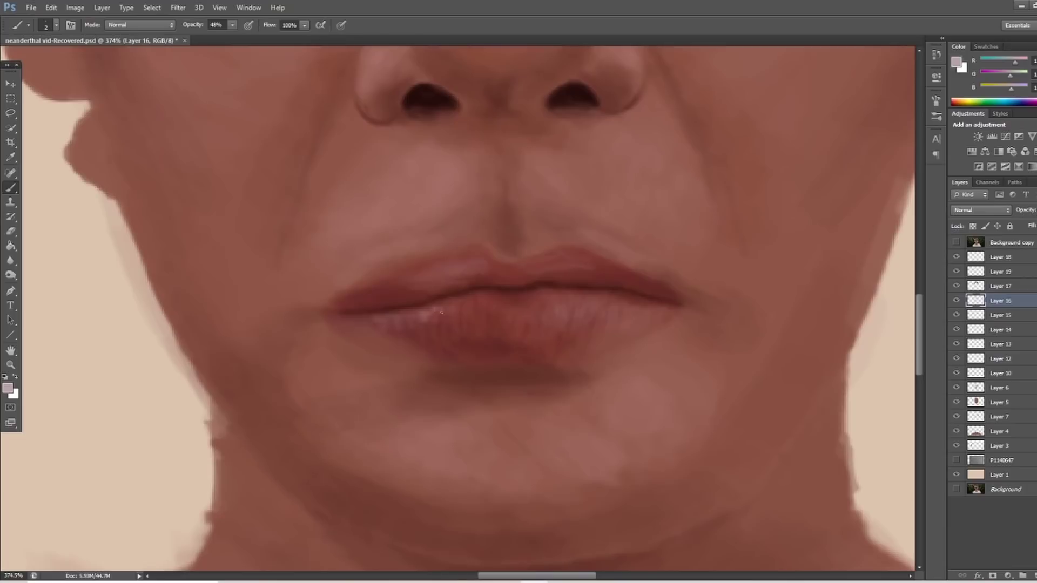
Deepen the shadows below the left eye and around its inner corner on Layer 16 in dark brown at 8% opacity, enlarging the brush from 6 px
drag(217, 38, 214, 38)
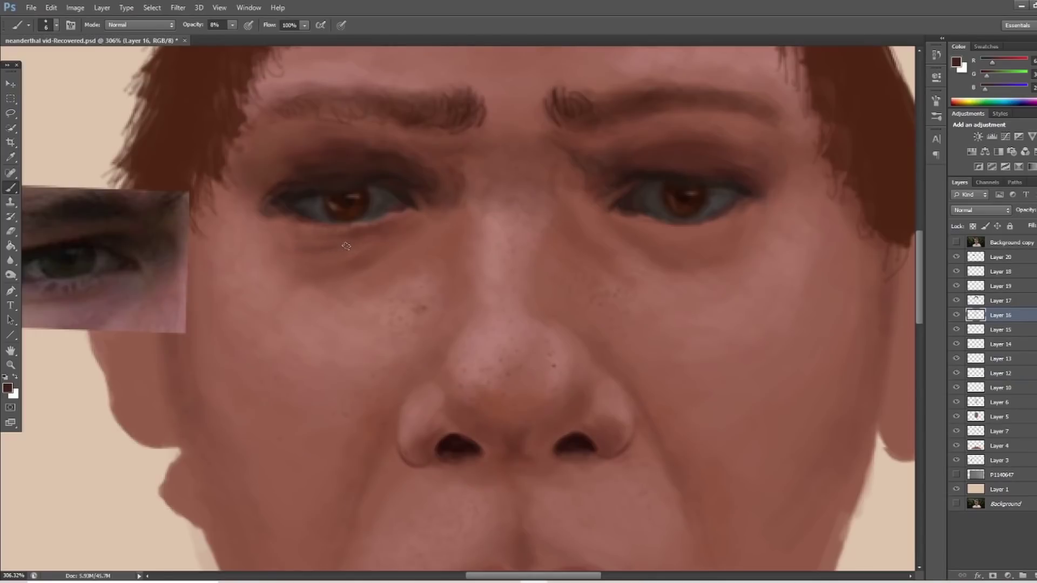
drag(347, 246, 421, 214)
key(bracketright)
key(bracketright)
key(bracketright)
key(bracketright)
key(bracketright)
key(bracketright)
key(bracketright)
key(bracketright)
mouse_move(378, 154)
mouse_down()
mouse_move(460, 183)
mouse_move(447, 168)
mouse_move(427, 165)
mouse_move(451, 198)
mouse_up()
scroll(357, 229, down, 5)
scroll(398, 194, up, 6)
drag(415, 146, 388, 146)
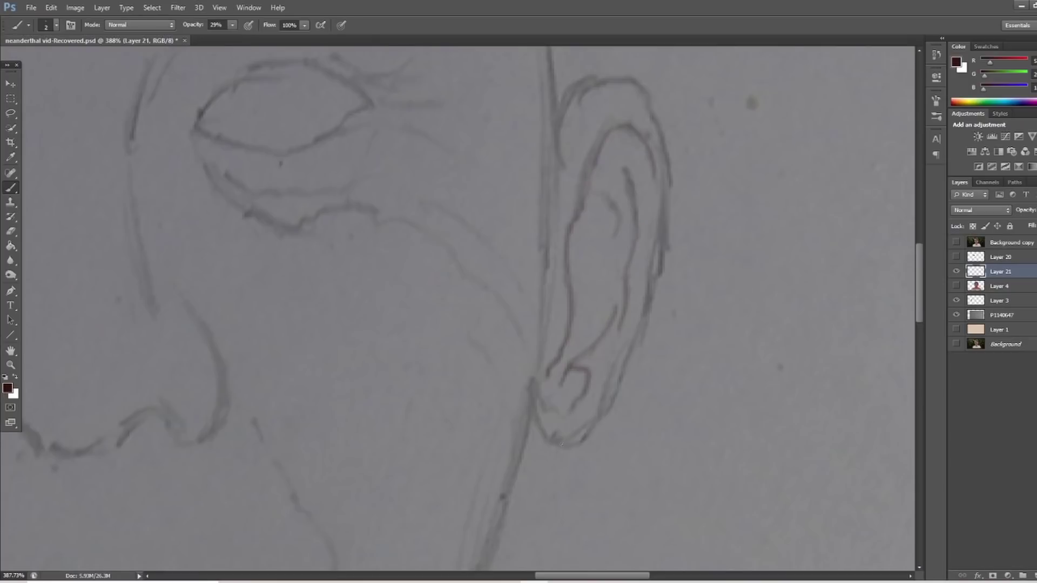
Trace the right ear's contours over the sketch on Layer 21 at 29% opacity and darken the ear hollow on Layer 4 at 15% opacity
drag(560, 441, 587, 422)
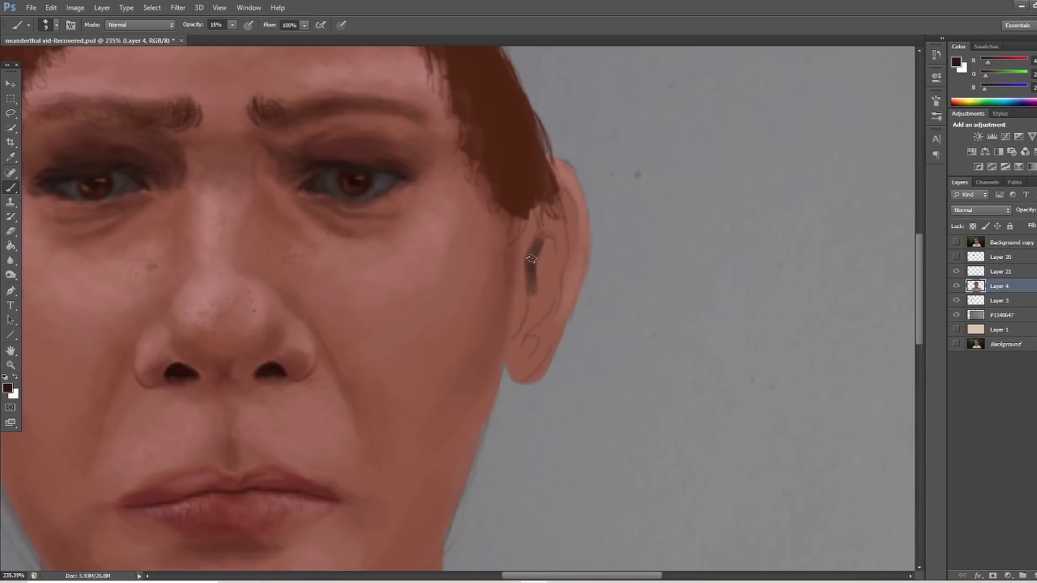
click(6, 389)
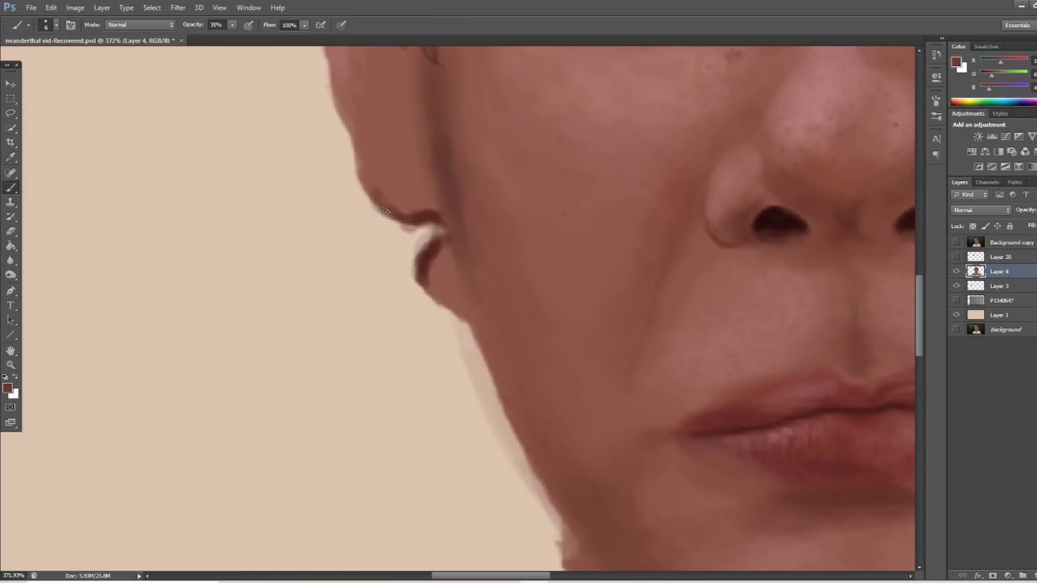
Soften the left ear's edge on Layer 4 with a 10 px brush at 15% opacity, painting its outer rim in a sampled pinkish skin tone
click(232, 25)
drag(232, 37, 217, 37)
click(436, 5)
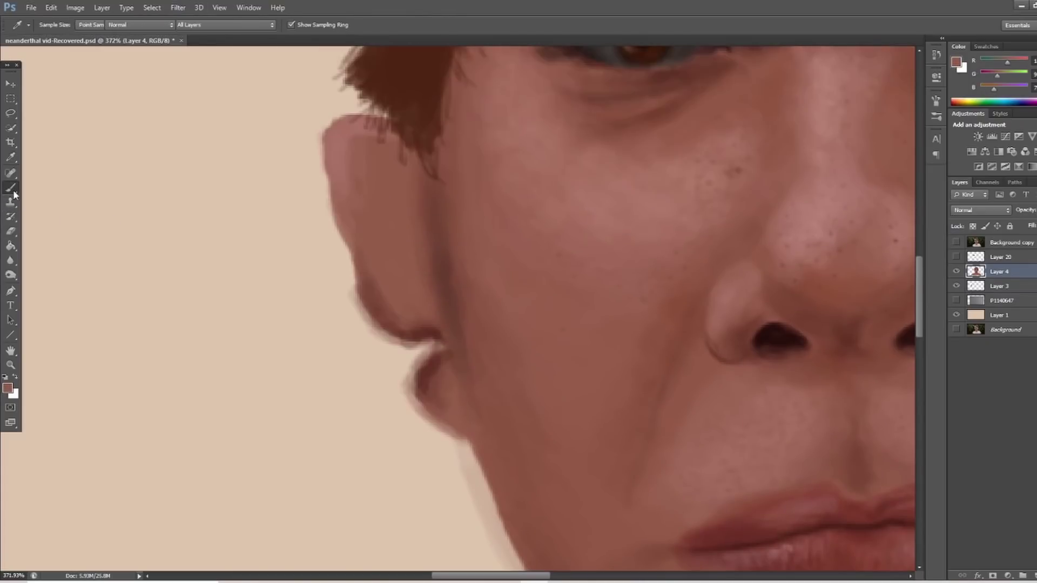
click(11, 188)
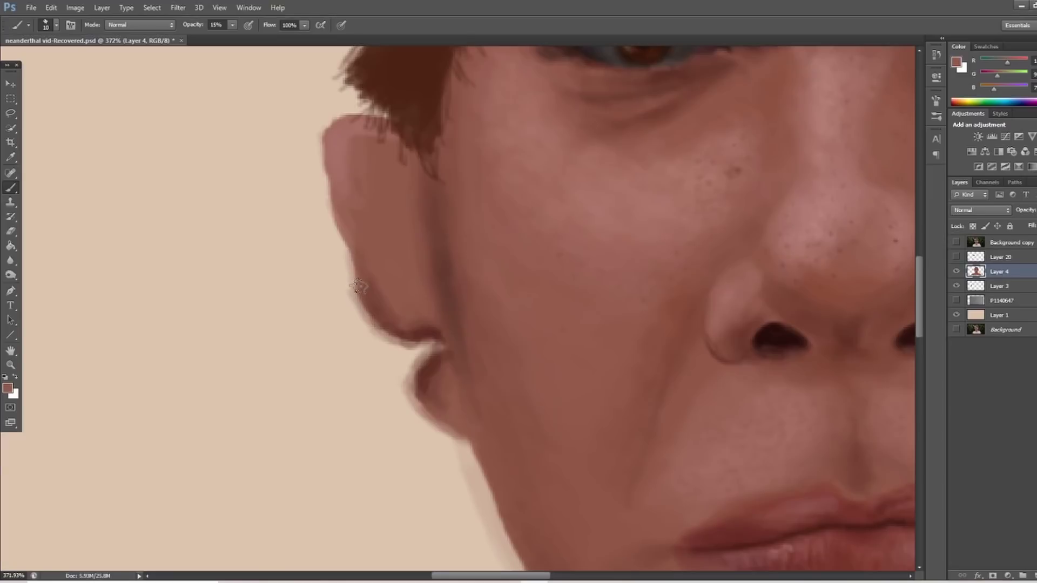
click(11, 158)
click(346, 182)
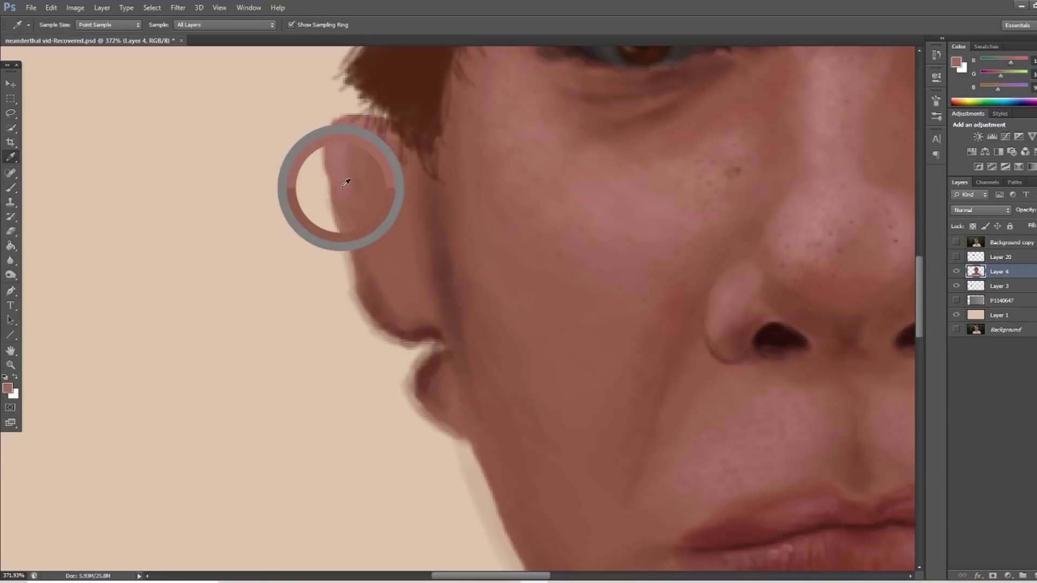
click(10, 187)
mouse_move(330, 165)
mouse_down()
mouse_move(330, 223)
mouse_move(344, 257)
mouse_up()
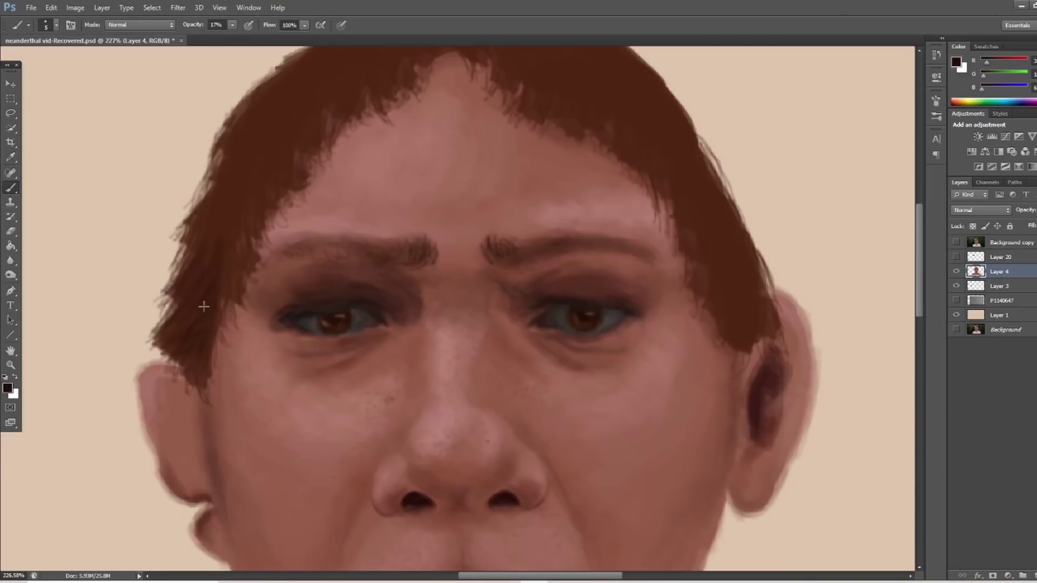
Set the brush size to 3 px and paint dark strands into the left side of the hair on Layer 4 at 17% opacity
click(57, 26)
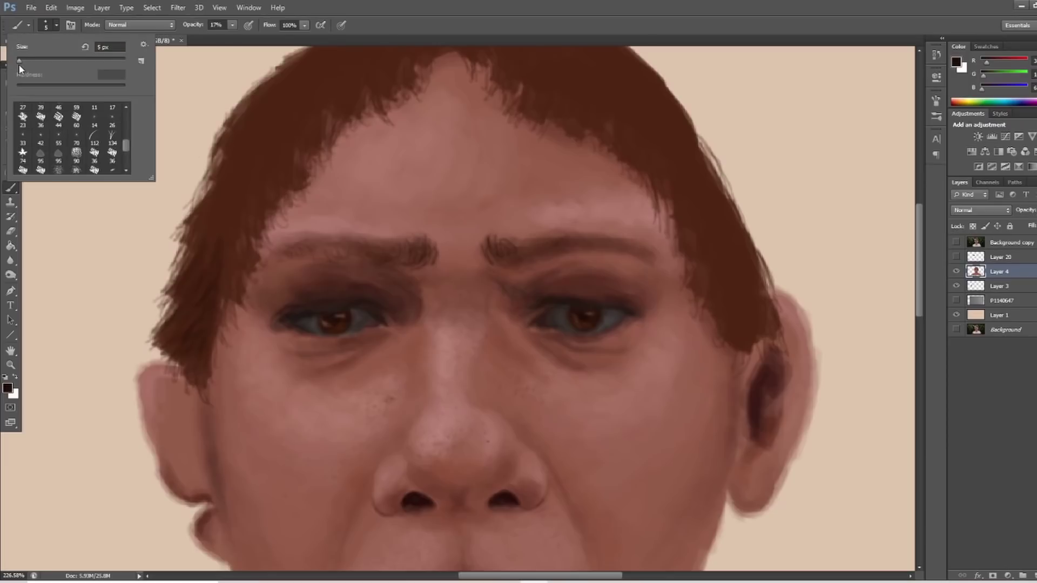
drag(19, 61, 18, 61)
key(Return)
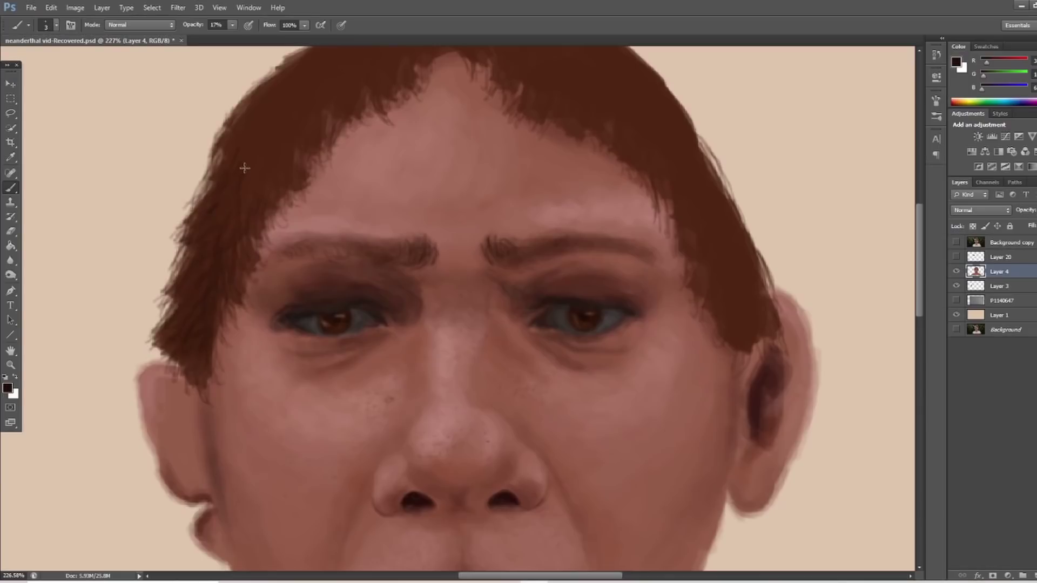
mouse_move(245, 167)
mouse_down()
mouse_move(206, 233)
mouse_move(242, 211)
mouse_move(248, 232)
mouse_up()
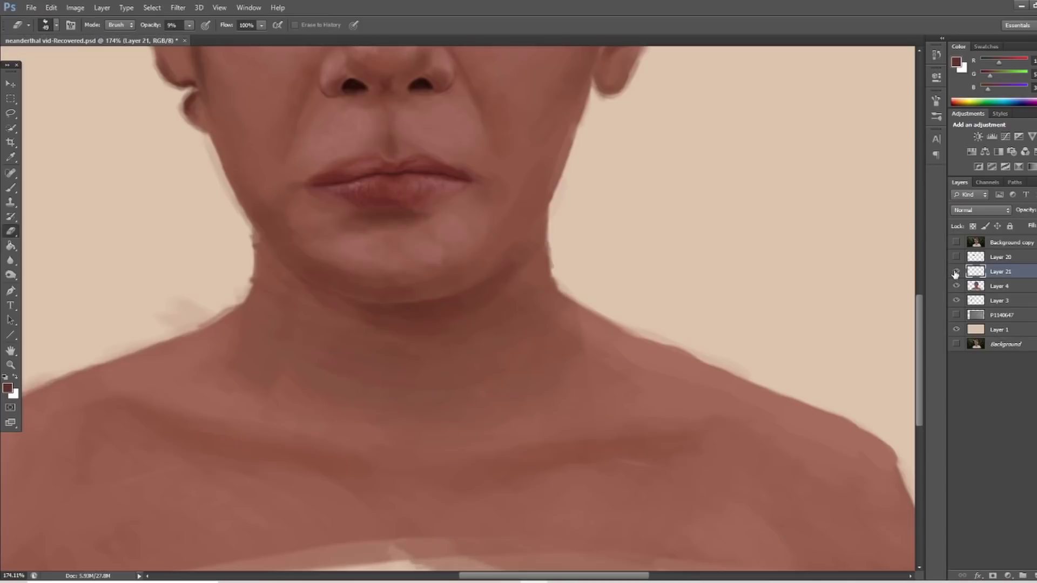
Hide Layer 4 and show the P1140647 pencil sketch, and adjust the eraser's size and opacity for trimming the jaw shadow on Layer 21
click(954, 271)
click(955, 272)
click(956, 287)
click(957, 315)
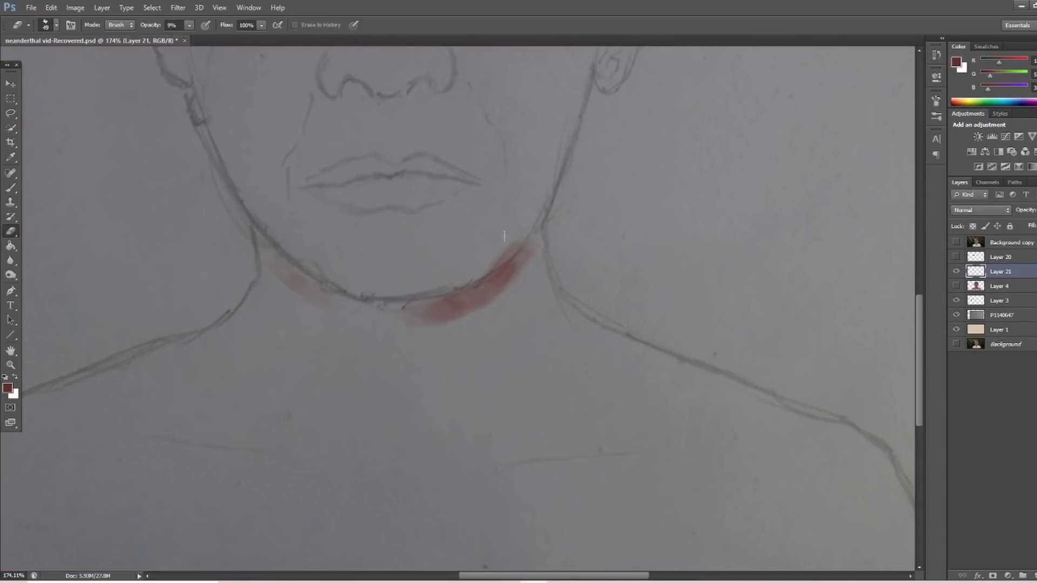
click(56, 25)
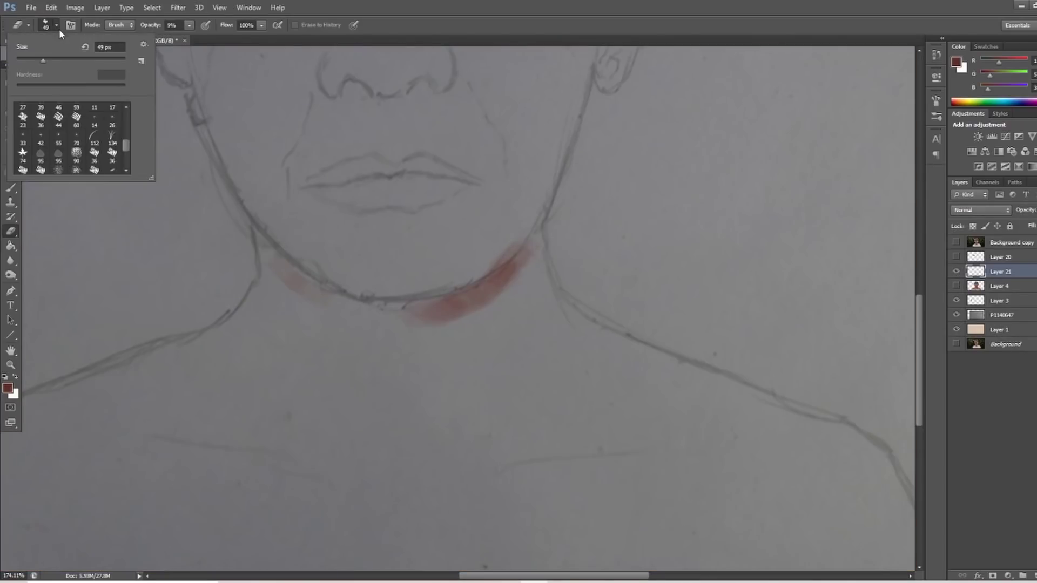
drag(26, 62, 29, 62)
click(190, 25)
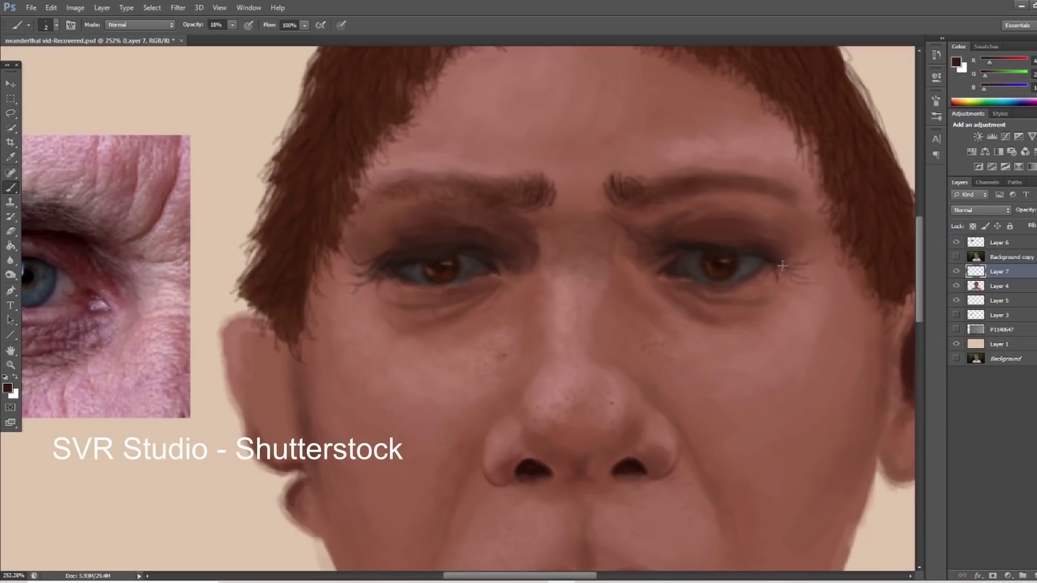
Paint fine dark lashes at the right eye's outer corner on Layer 7 with a 2 px brush at 18% opacity
mouse_move(780, 263)
mouse_down()
mouse_move(795, 277)
mouse_move(782, 275)
mouse_up()
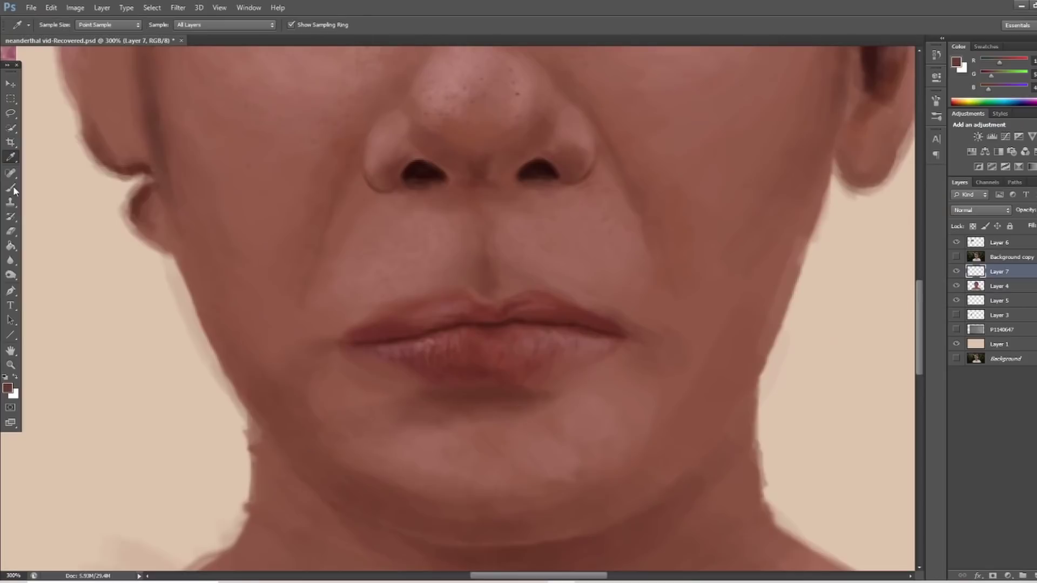
Ready a 2 px reddish-brown brush at 25% opacity for detailing the chin skin on Layer 7
click(10, 200)
click(10, 188)
scroll(449, 342, down, 3)
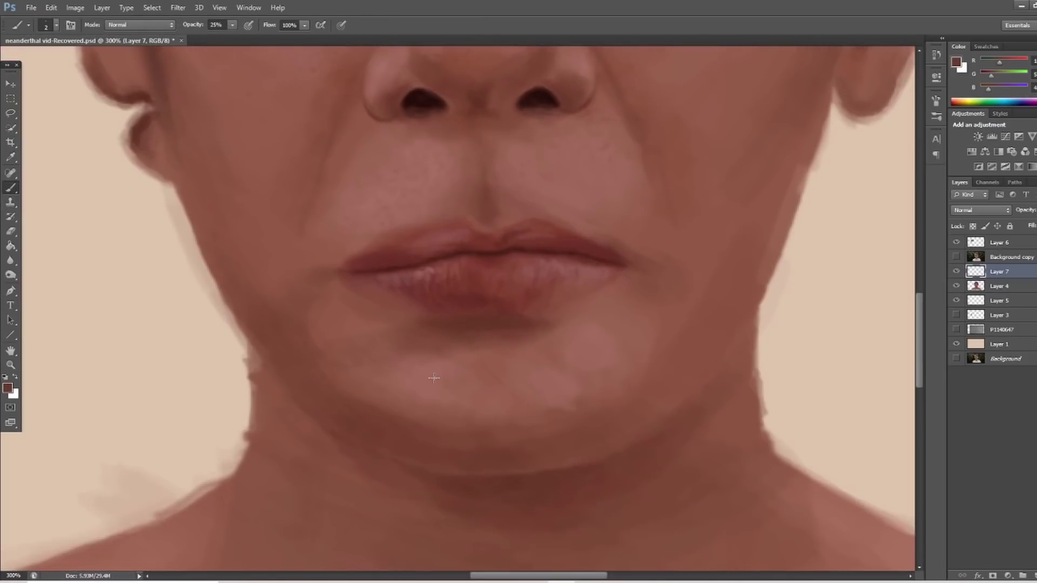